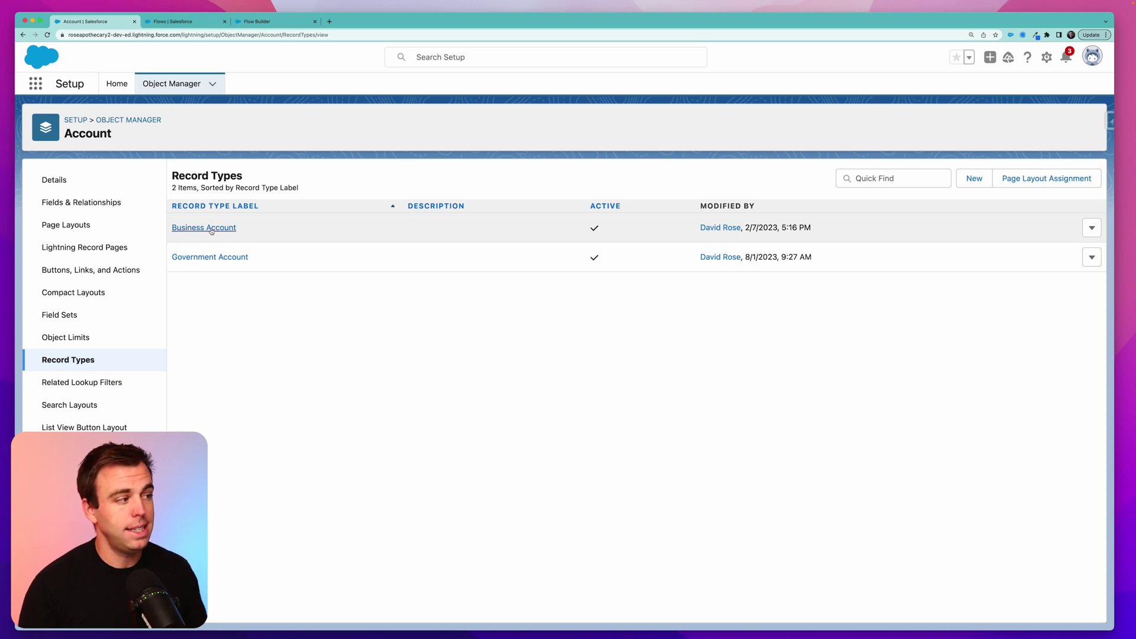
# Step: Open the Business Account record type's detail page
pyautogui.click(213, 230)
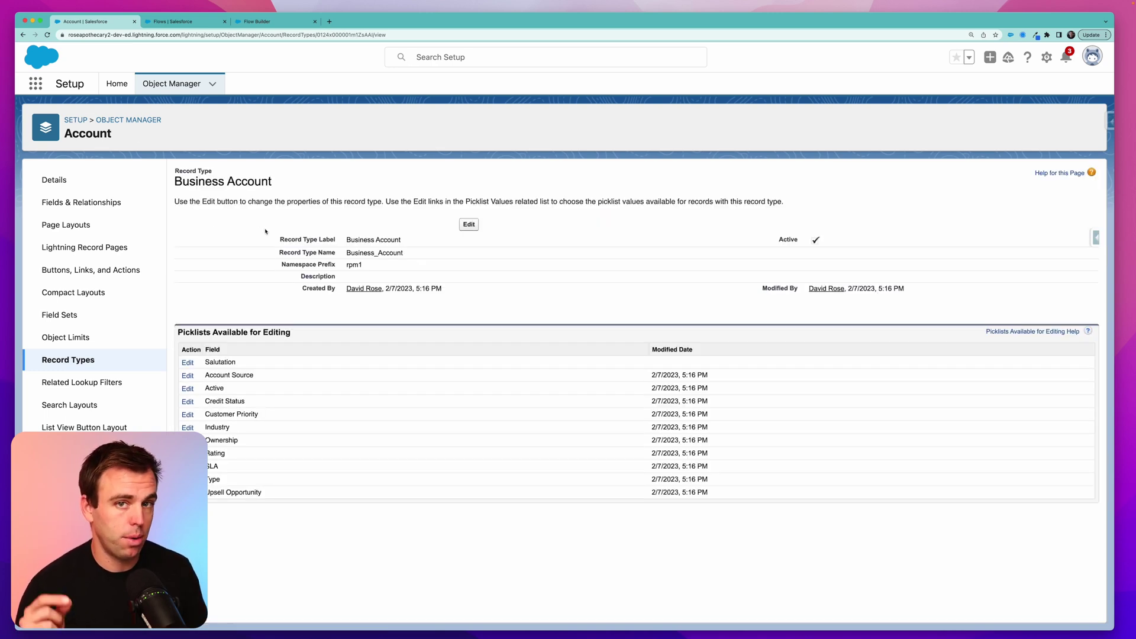
# Step: In the flow's start, add an entry condition on RecordTypeId with operator Equals
pyautogui.click(261, 21)
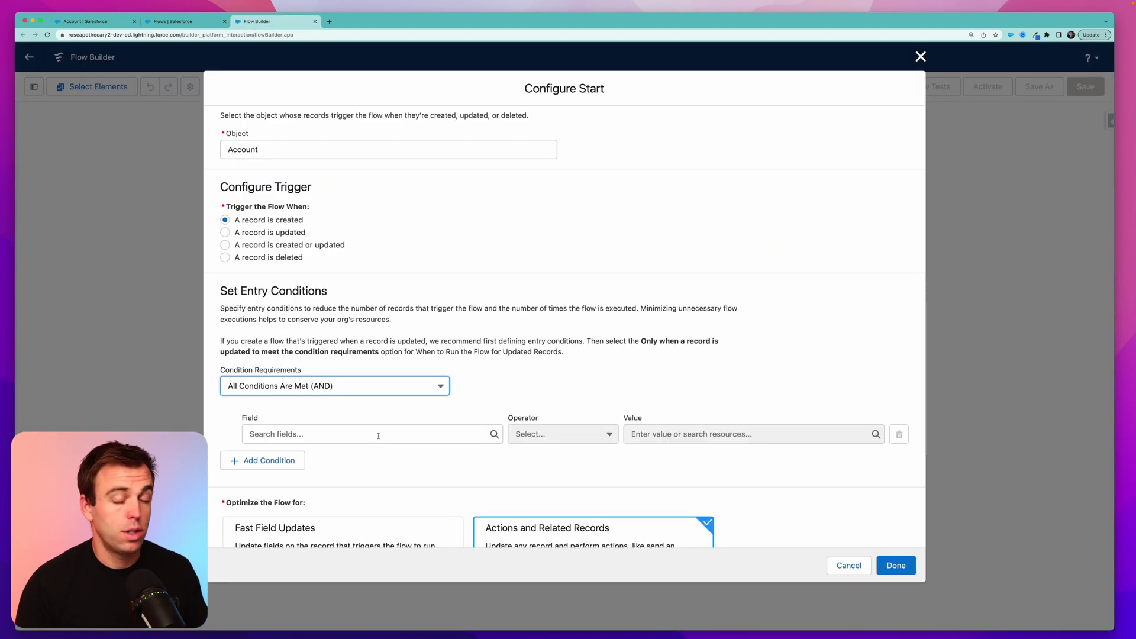
pyautogui.scroll(1, 379, 436)
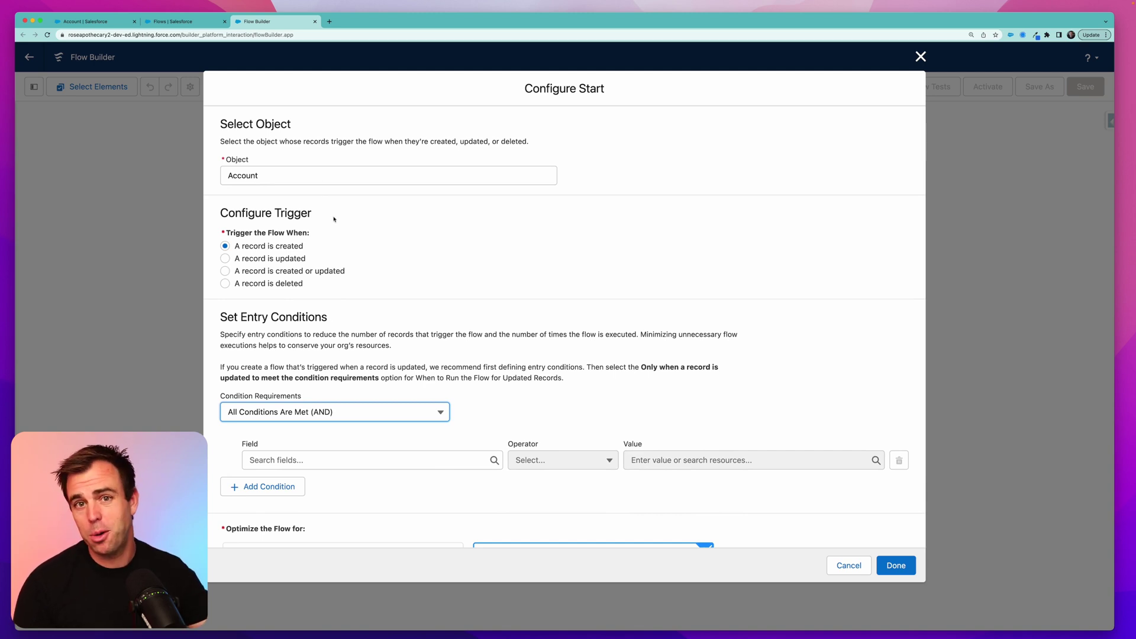
pyautogui.scroll(-3, 385, 307)
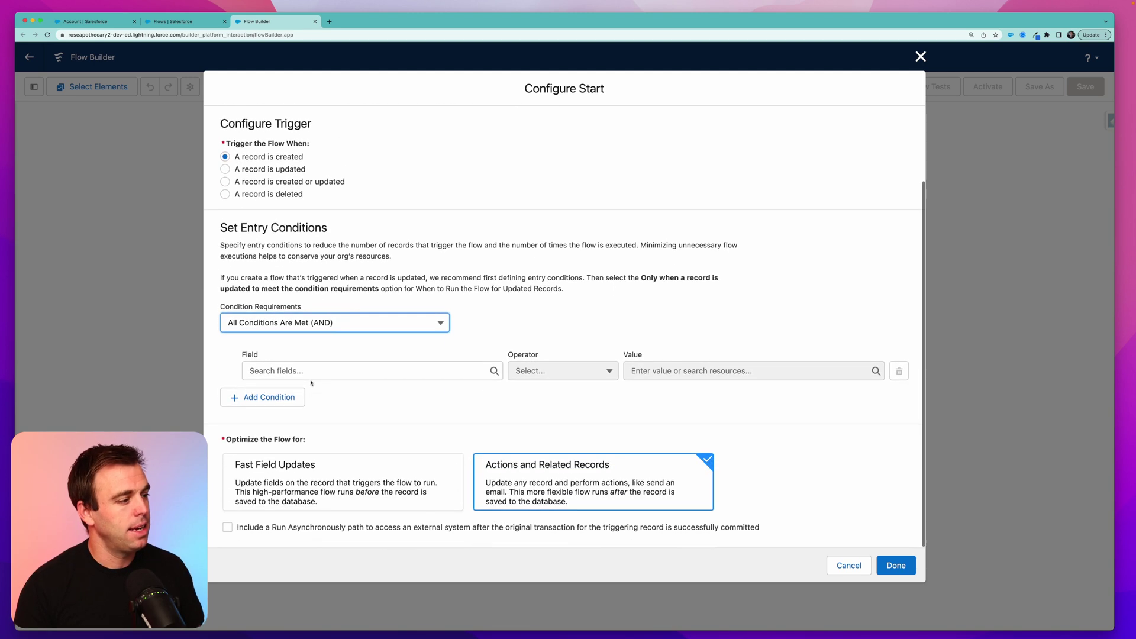
pyautogui.click(311, 372)
pyautogui.write('record')
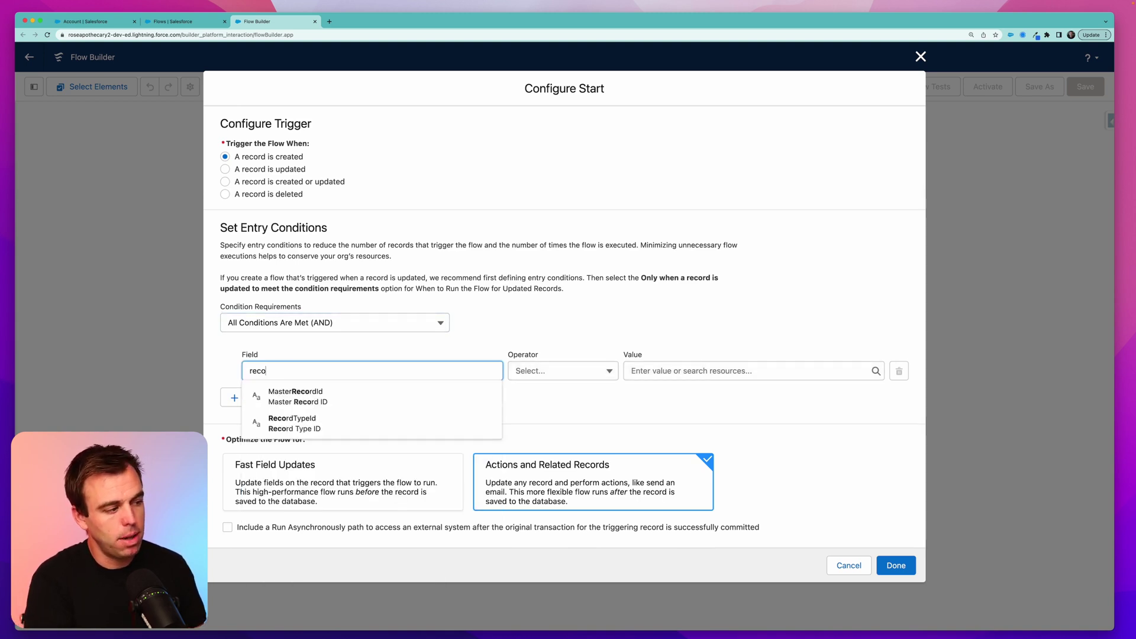
pyautogui.click(329, 424)
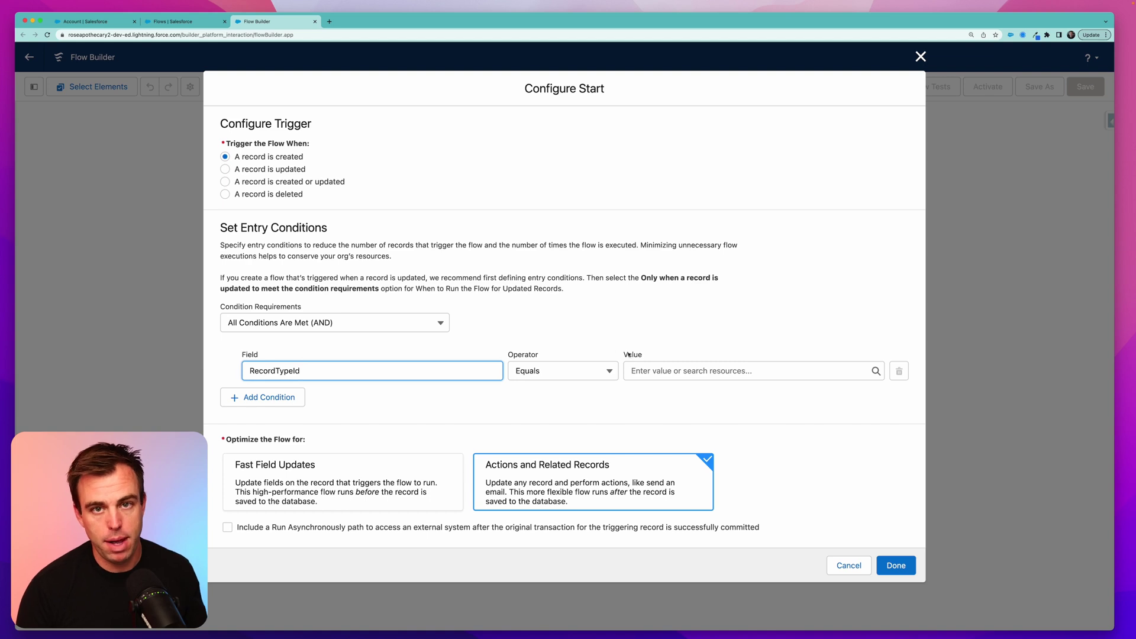
pyautogui.click(636, 371)
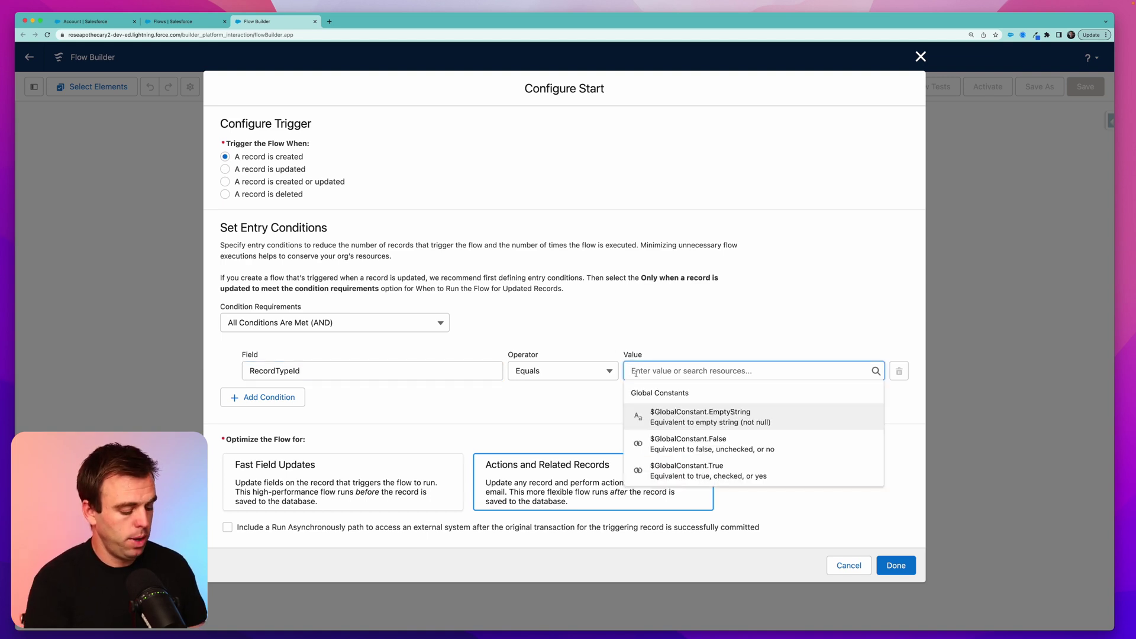
# Step: Enter 'Business Accoun' as the condition value, then close the start configuration without saving
pyautogui.write('Business Account')
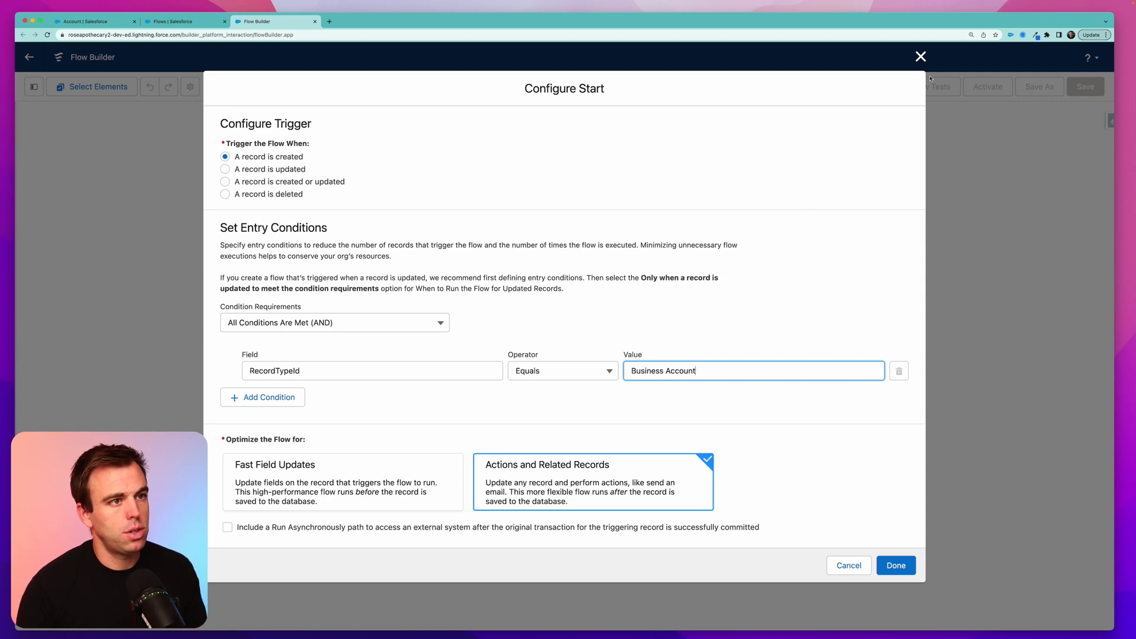
pyautogui.click(920, 57)
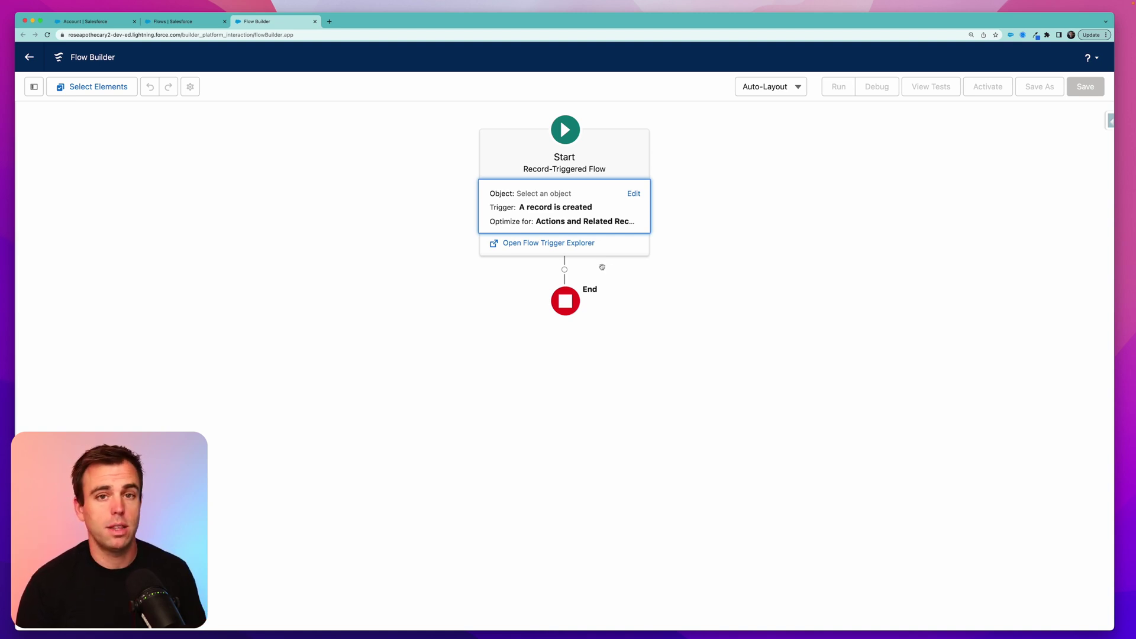
# Step: Start a new Formula-type custom field from Account's Fields & Relationships
pyautogui.click(82, 21)
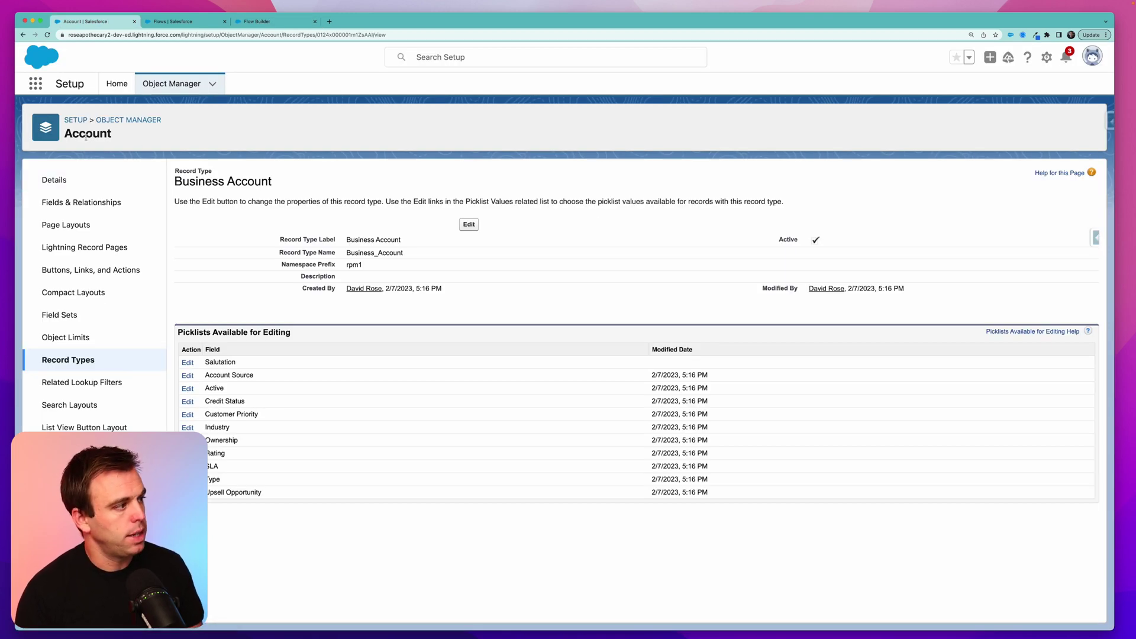
pyautogui.click(81, 202)
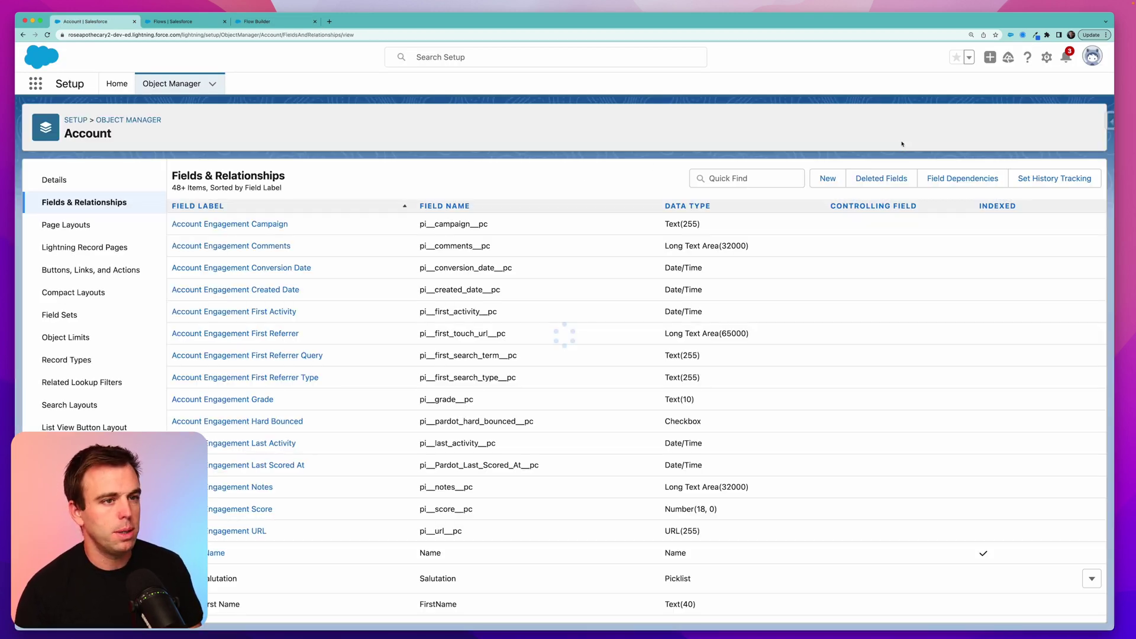
pyautogui.click(827, 178)
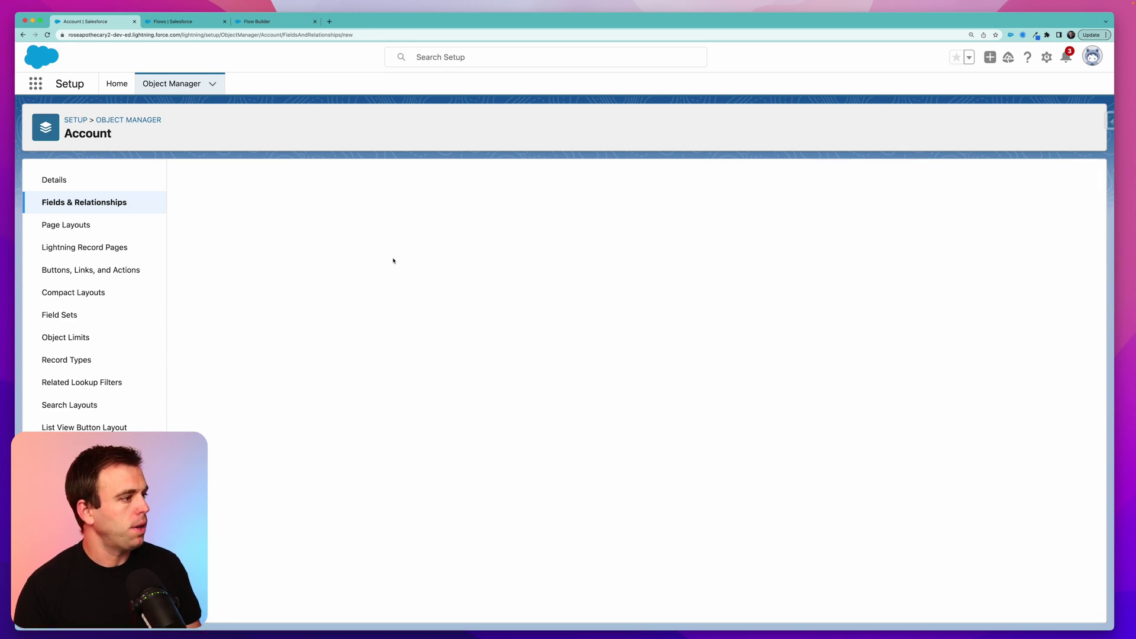
pyautogui.click(191, 347)
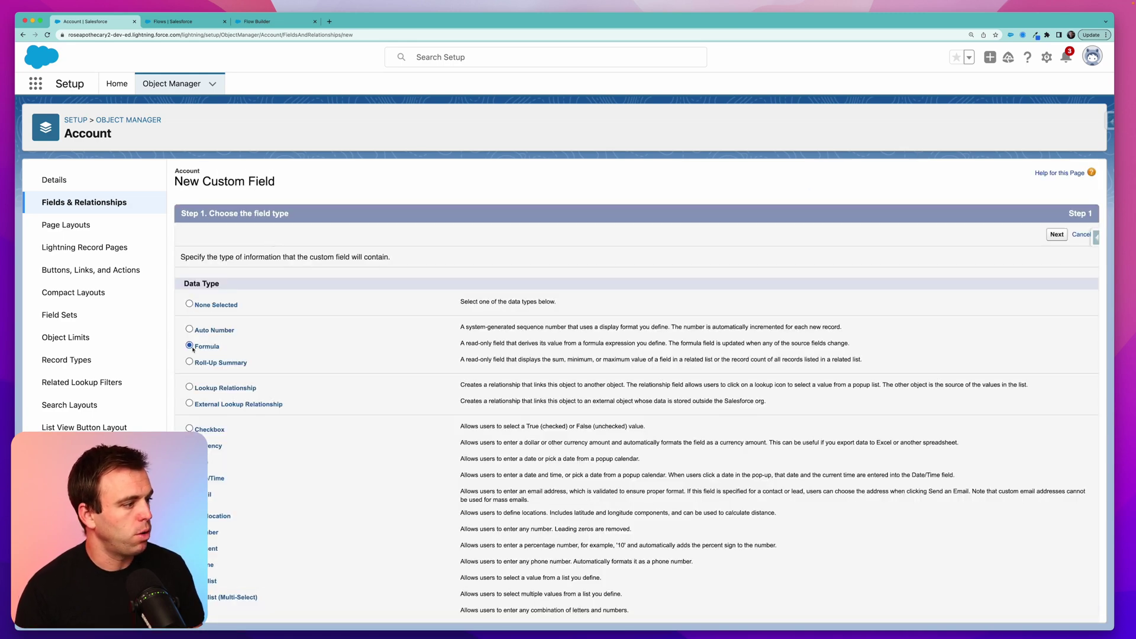
pyautogui.click(1057, 234)
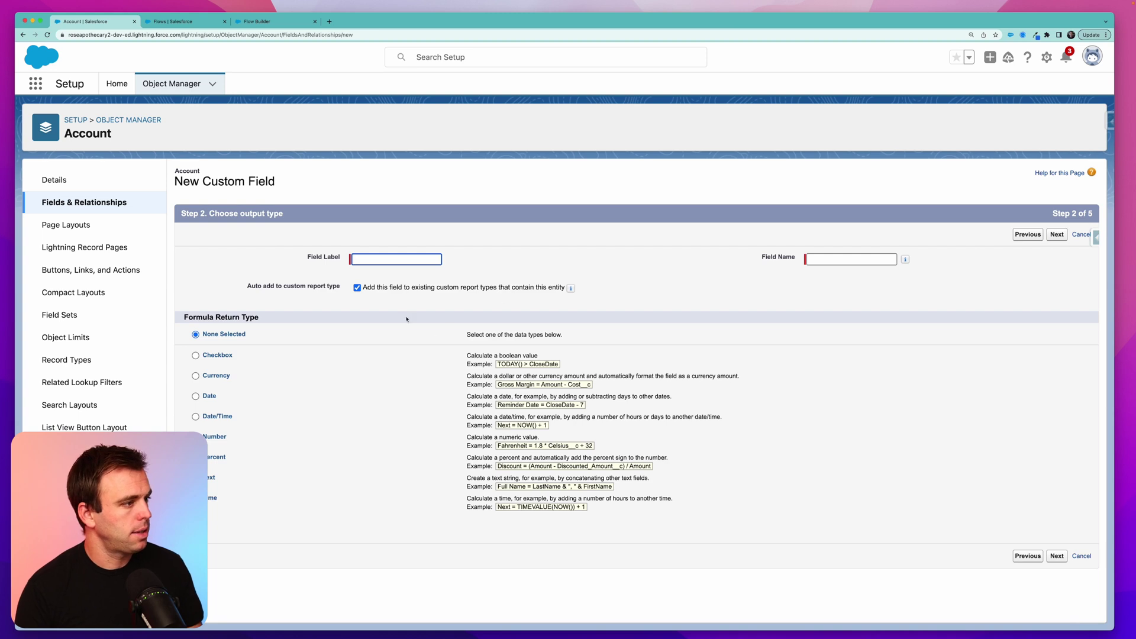
# Step: Label the formula field 'Record Type Name' with a Text return type
pyautogui.write('Reci=')
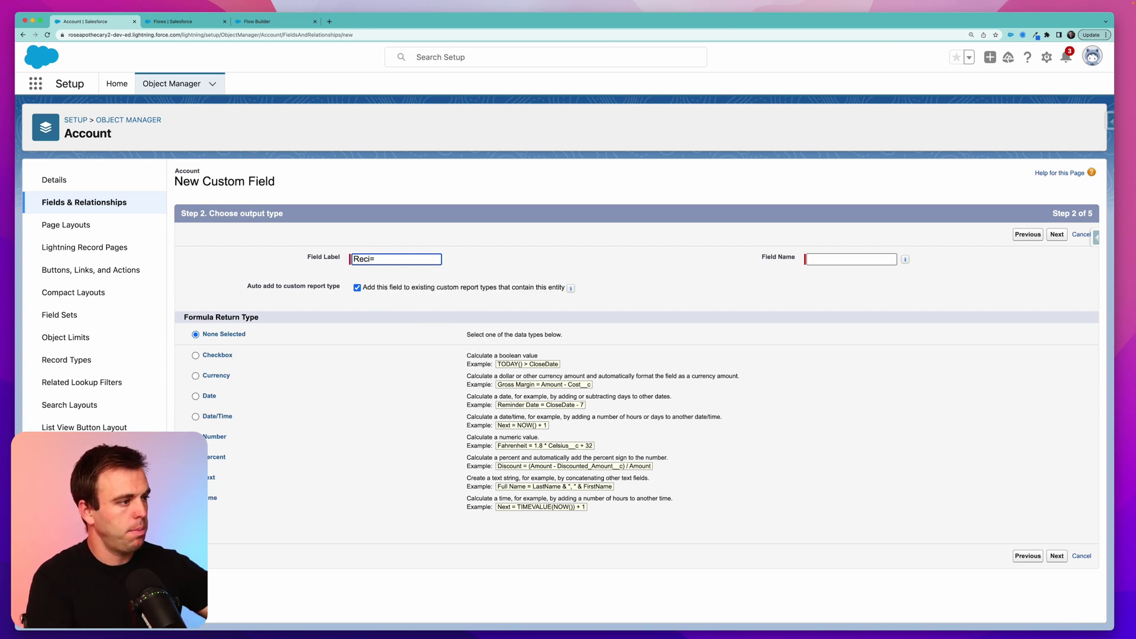
pyautogui.press('BackSpace')
pyautogui.click(414, 304)
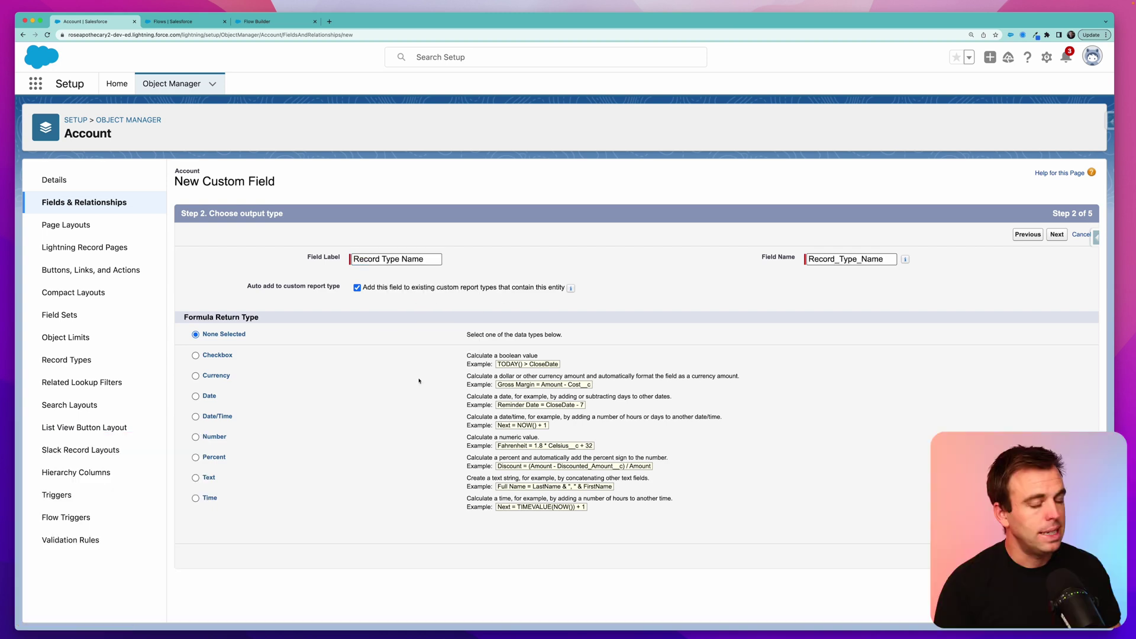
pyautogui.click(203, 480)
pyautogui.press('Return')
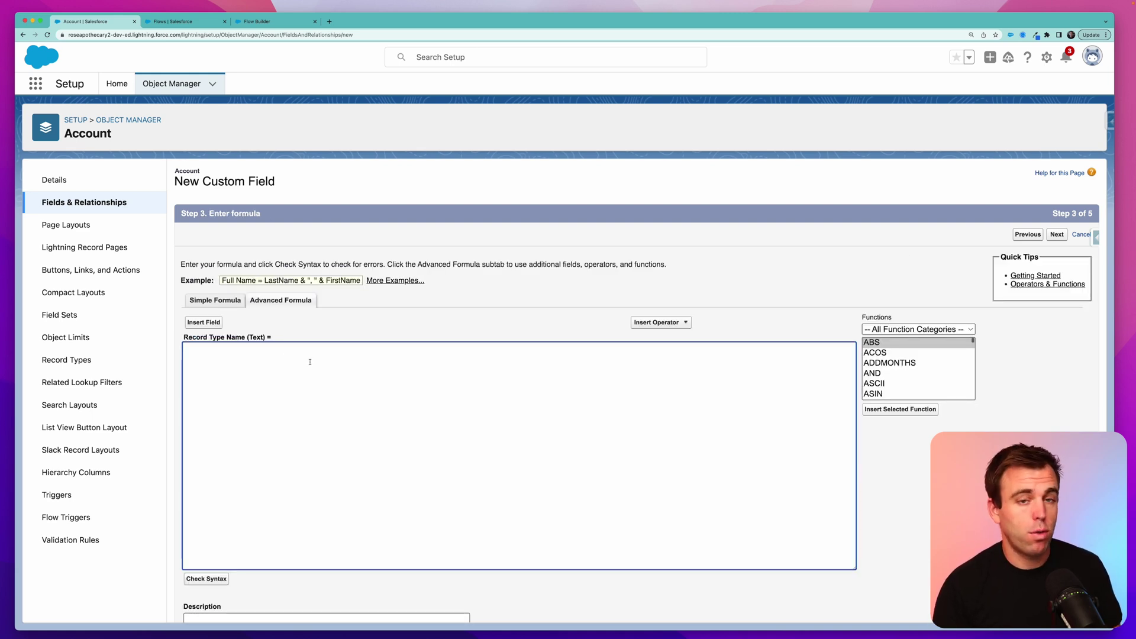
# Step: Insert RecordType.DeveloperName into the formula from Account Record Type's Record Type Name field
pyautogui.click(204, 323)
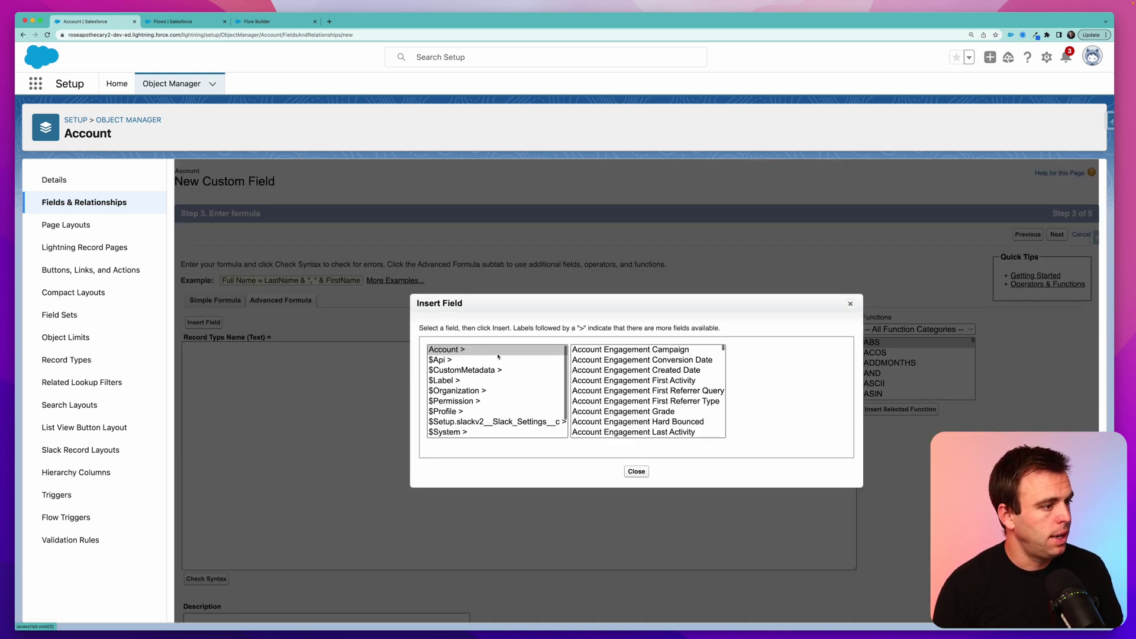
pyautogui.scroll(-5, 632, 379)
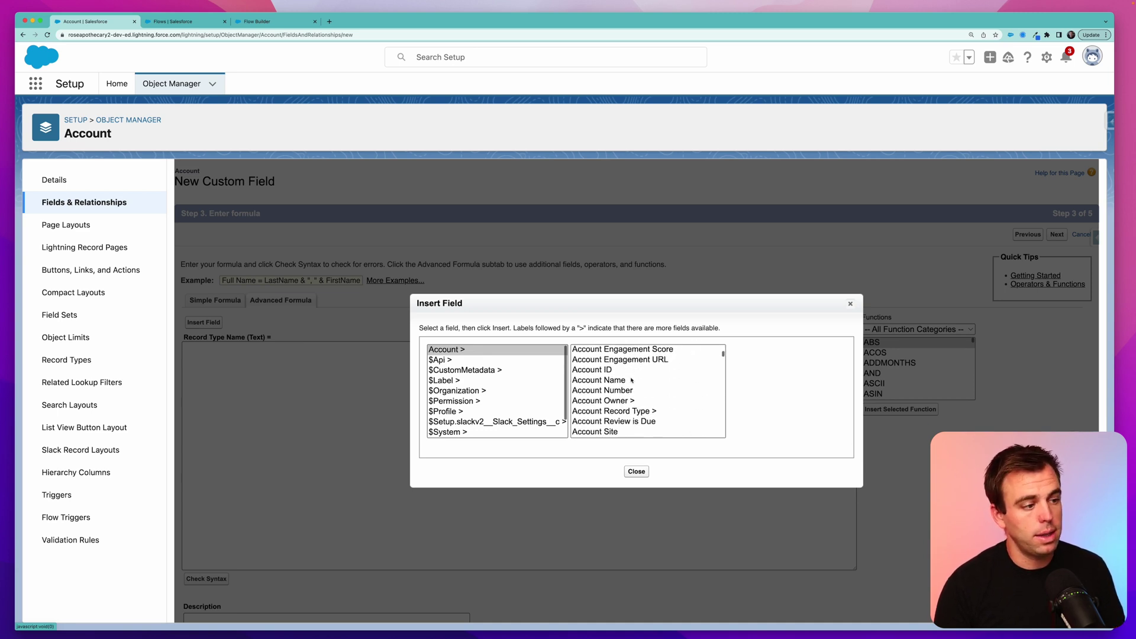
pyautogui.scroll(1, 615, 373)
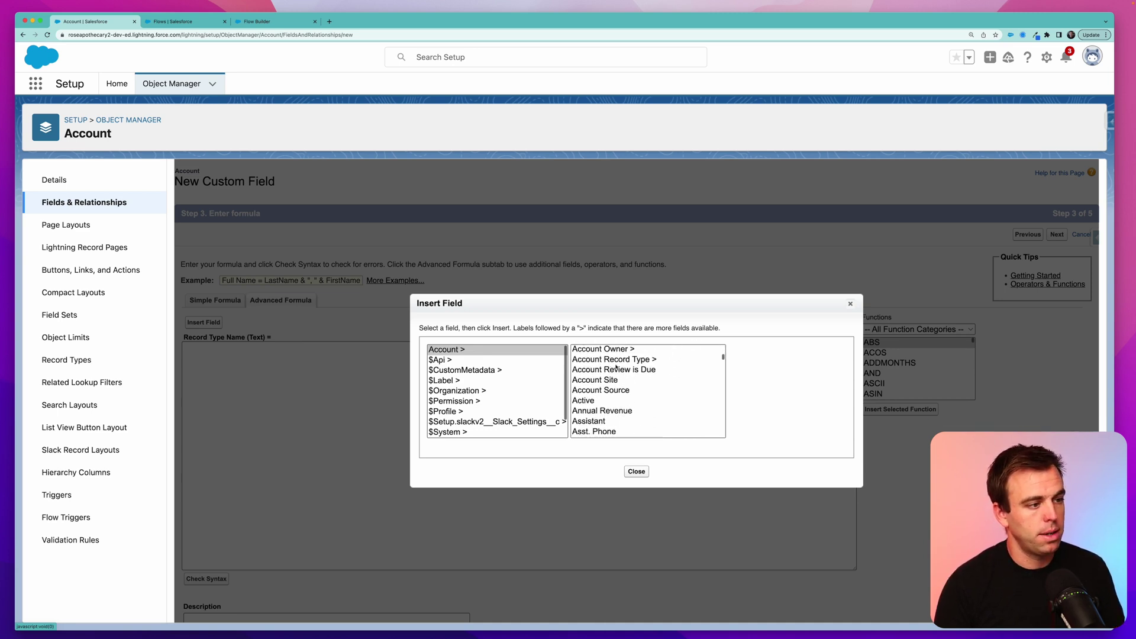
pyautogui.click(588, 360)
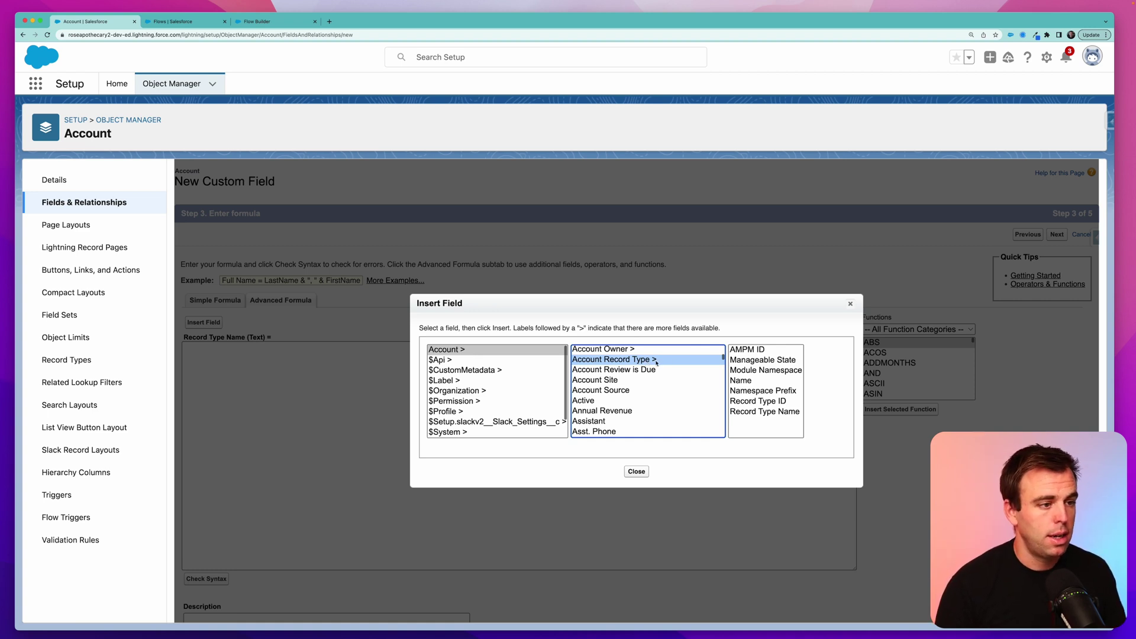
pyautogui.click(744, 380)
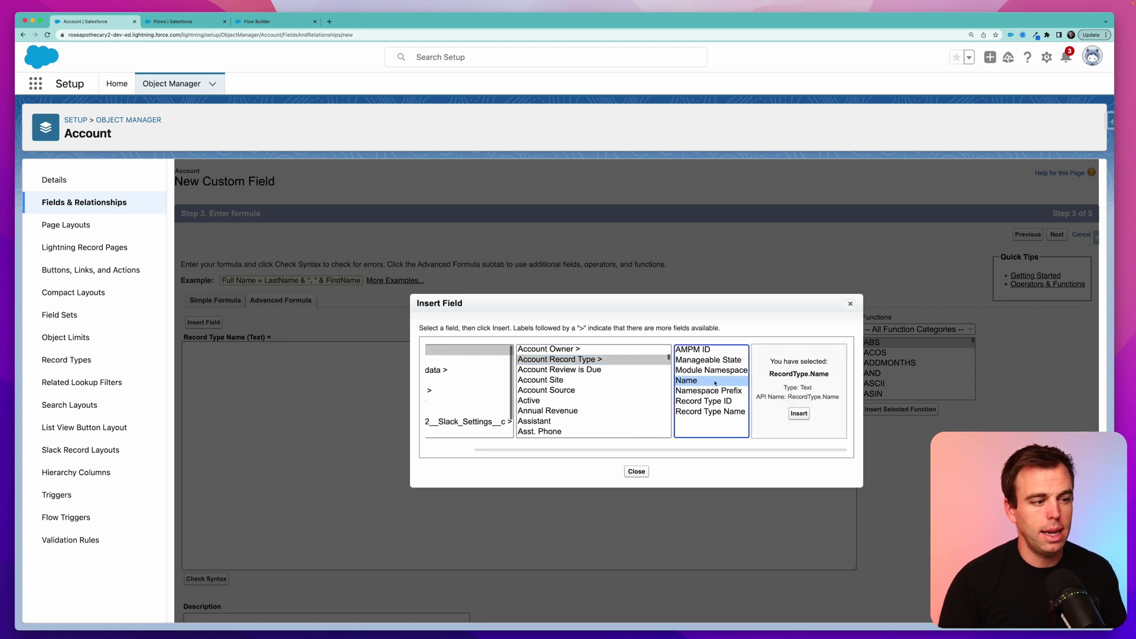
pyautogui.click(689, 413)
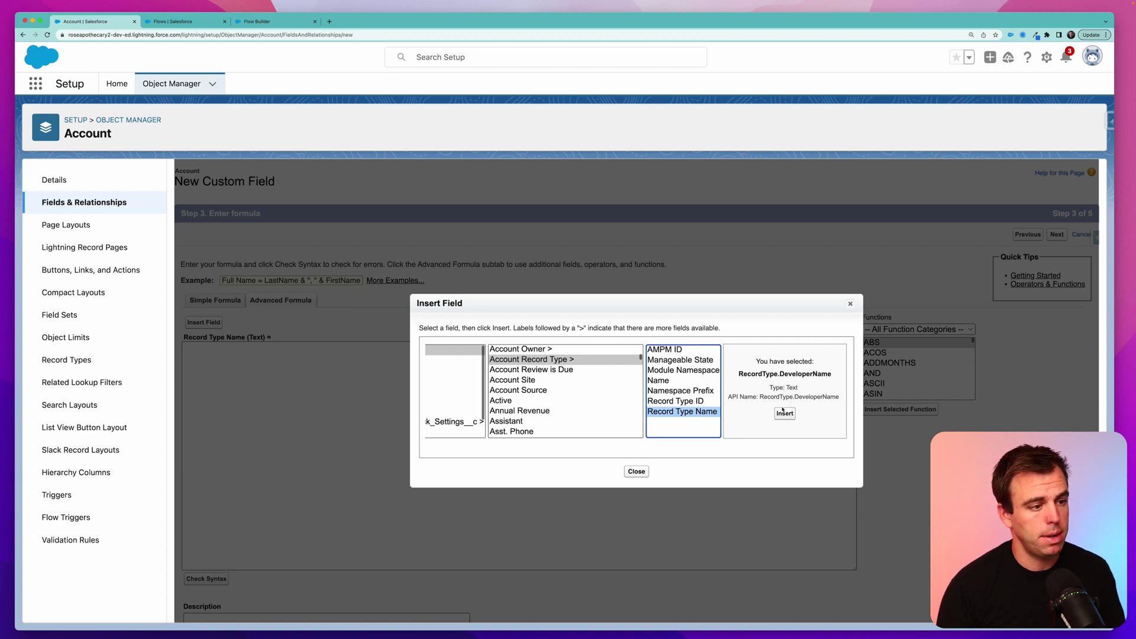
pyautogui.moveTo(792, 396); pyautogui.dragTo(844, 399)
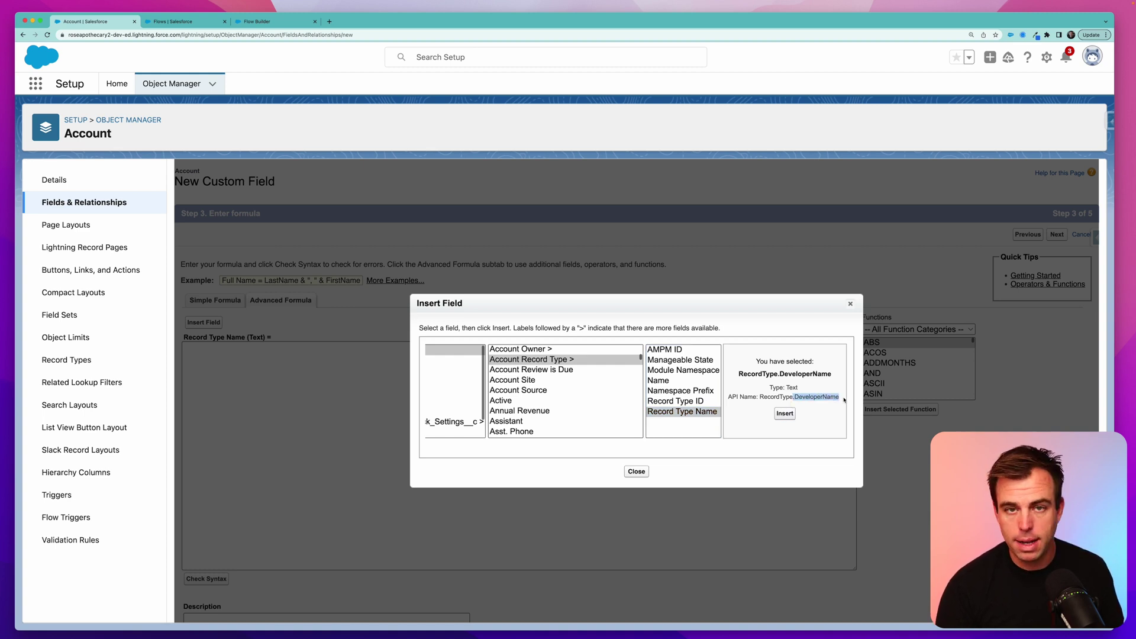
pyautogui.click(784, 414)
pyautogui.scroll(-5, 220, 577)
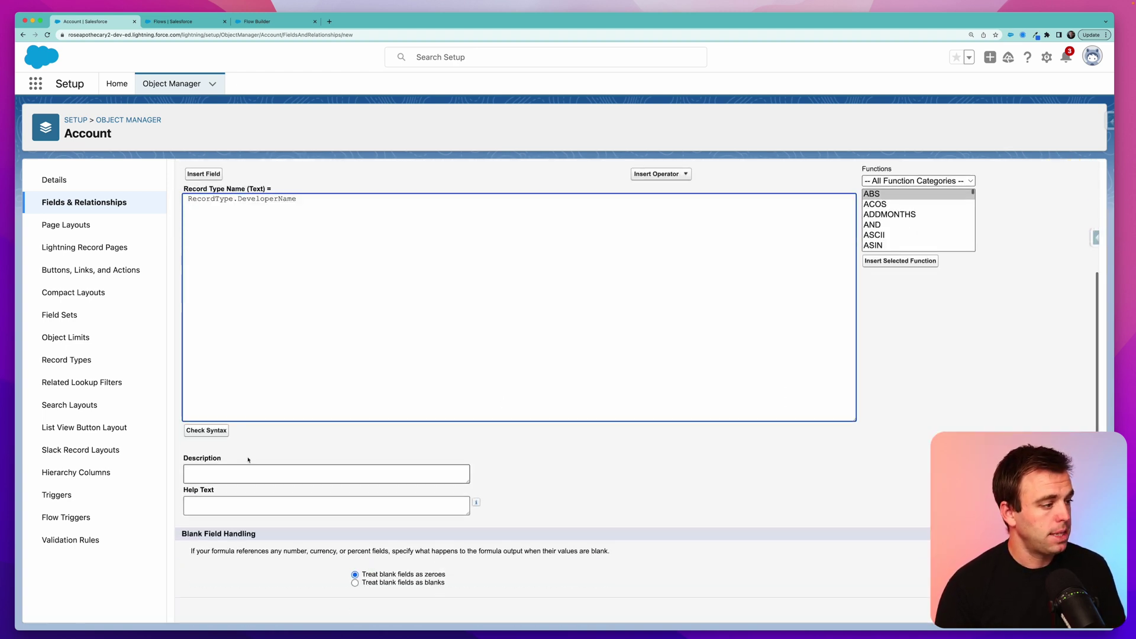
# Step: Check the formula syntax and save Record Type Name on all five page layouts
pyautogui.click(216, 436)
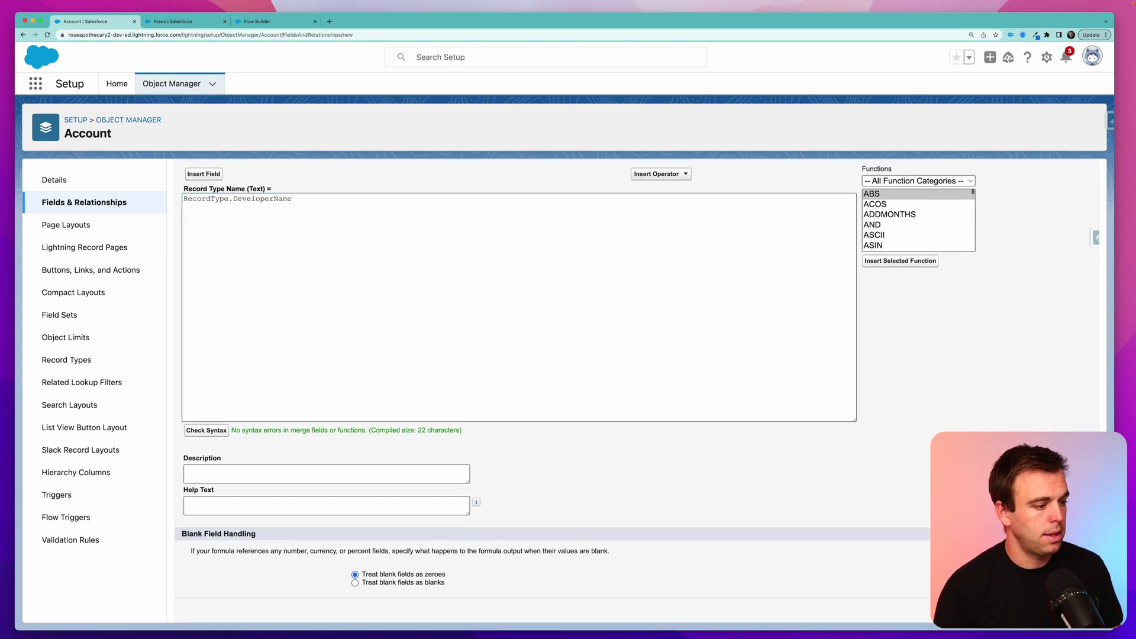
pyautogui.click(1057, 234)
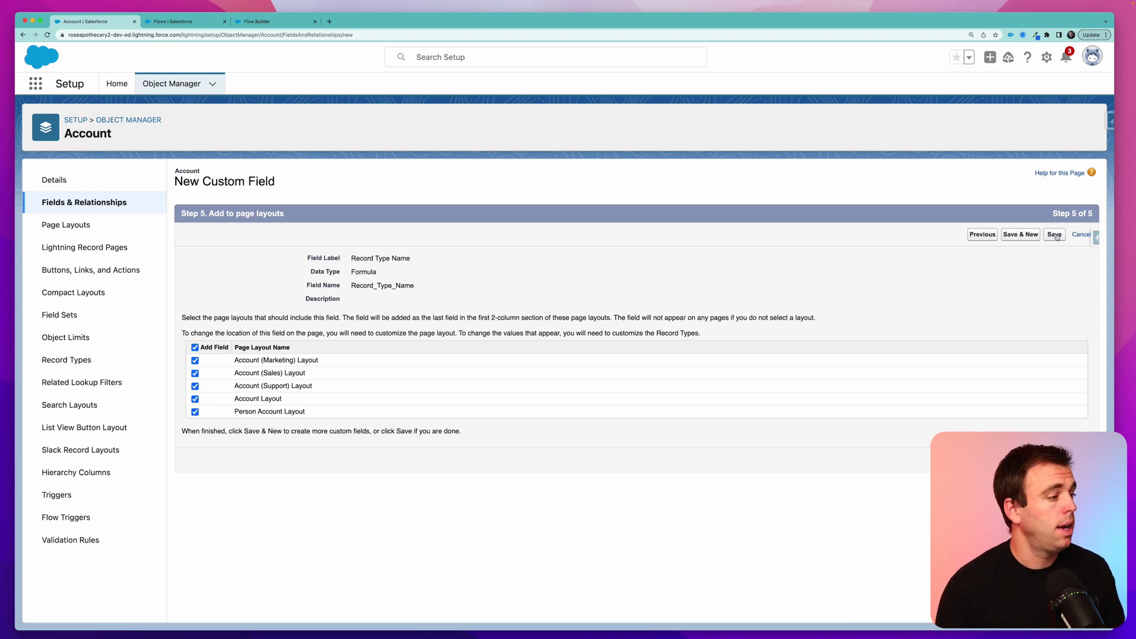
pyautogui.click(1055, 235)
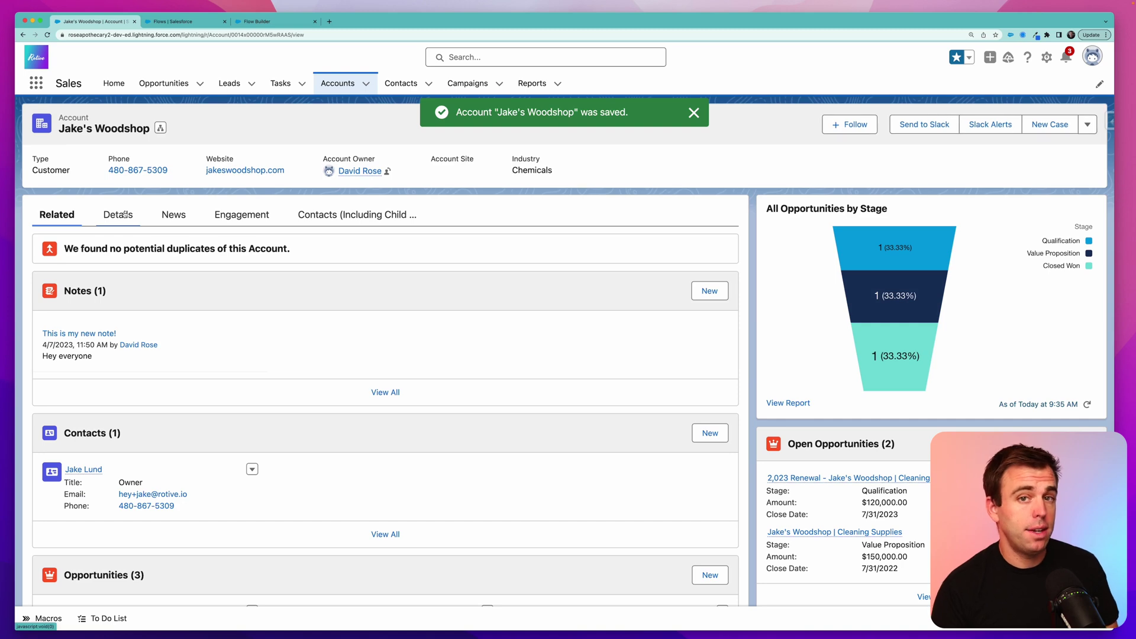
pyautogui.click(124, 214)
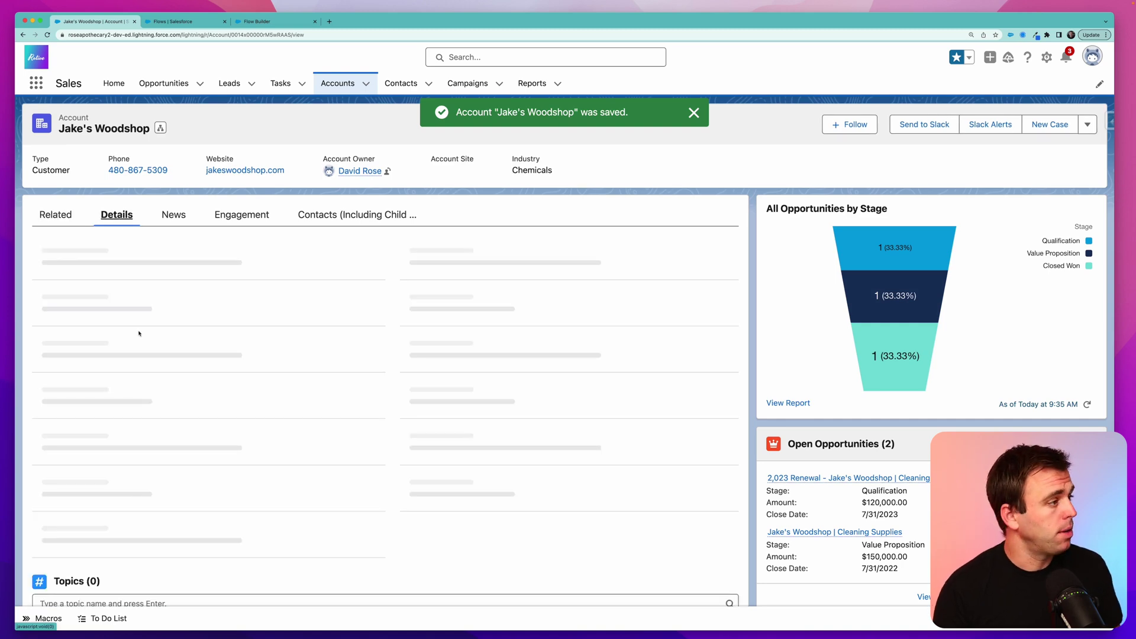
# Step: Highlight Jake's Woodshop's Record Type Name value, Business_Account, in its details
pyautogui.scroll(-1, 178, 465)
pyautogui.scroll(-5, 178, 465)
pyautogui.moveTo(114, 444); pyautogui.dragTo(36, 447)
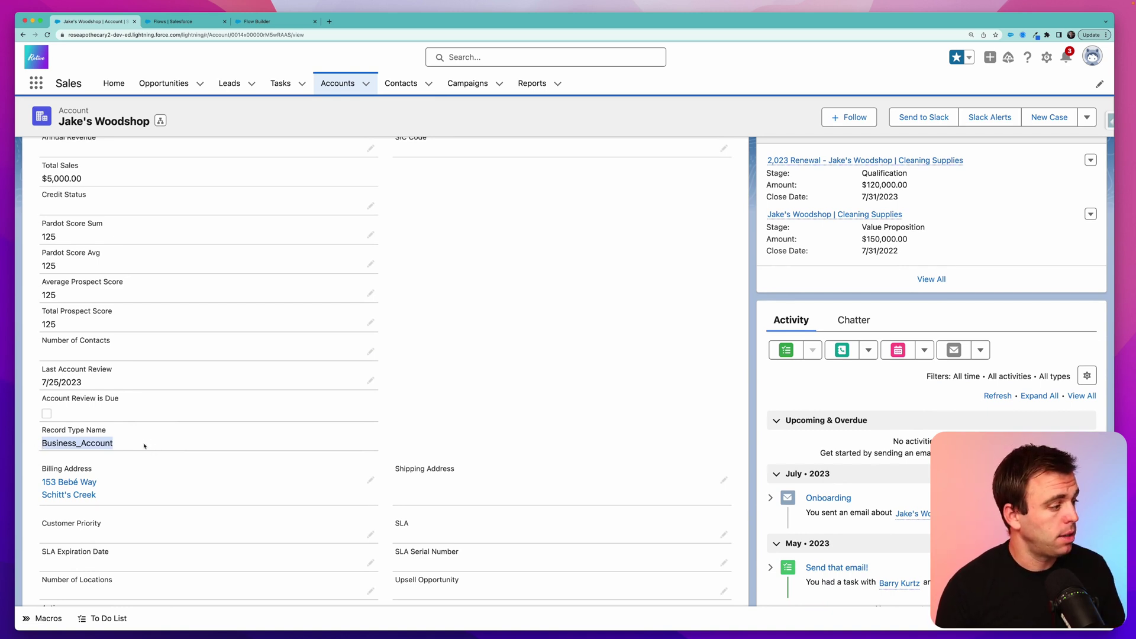
pyautogui.click(121, 446)
pyautogui.moveTo(41, 444); pyautogui.dragTo(129, 440)
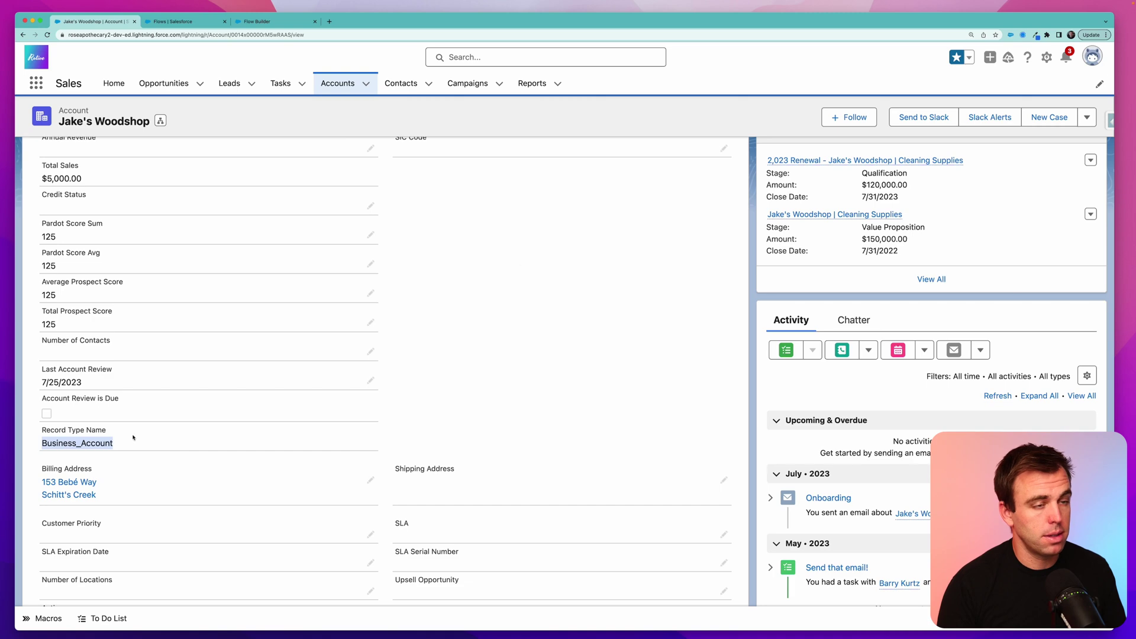
# Step: Change Jake's Woodshop's record type to Government Account and save
pyautogui.click(1087, 117)
pyautogui.click(1065, 245)
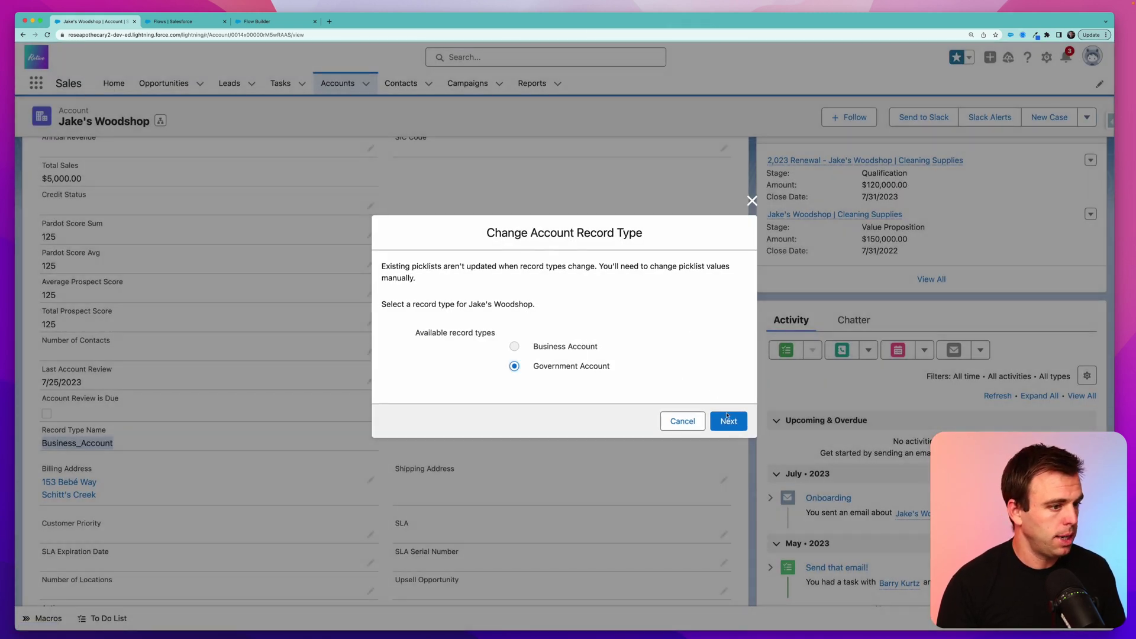
pyautogui.click(727, 419)
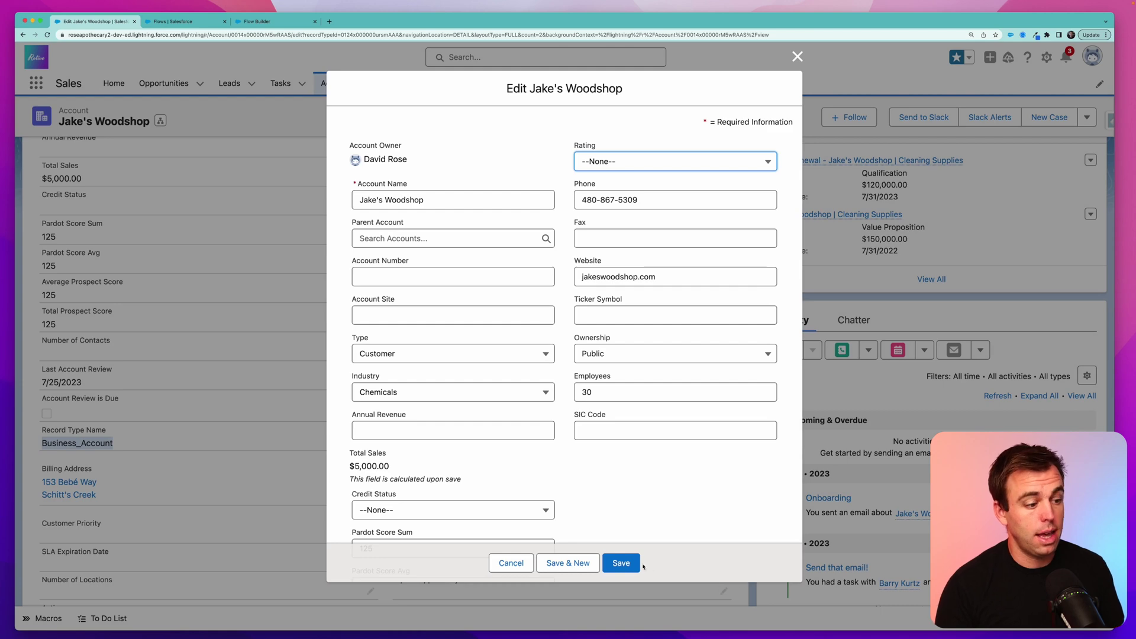
pyautogui.click(636, 565)
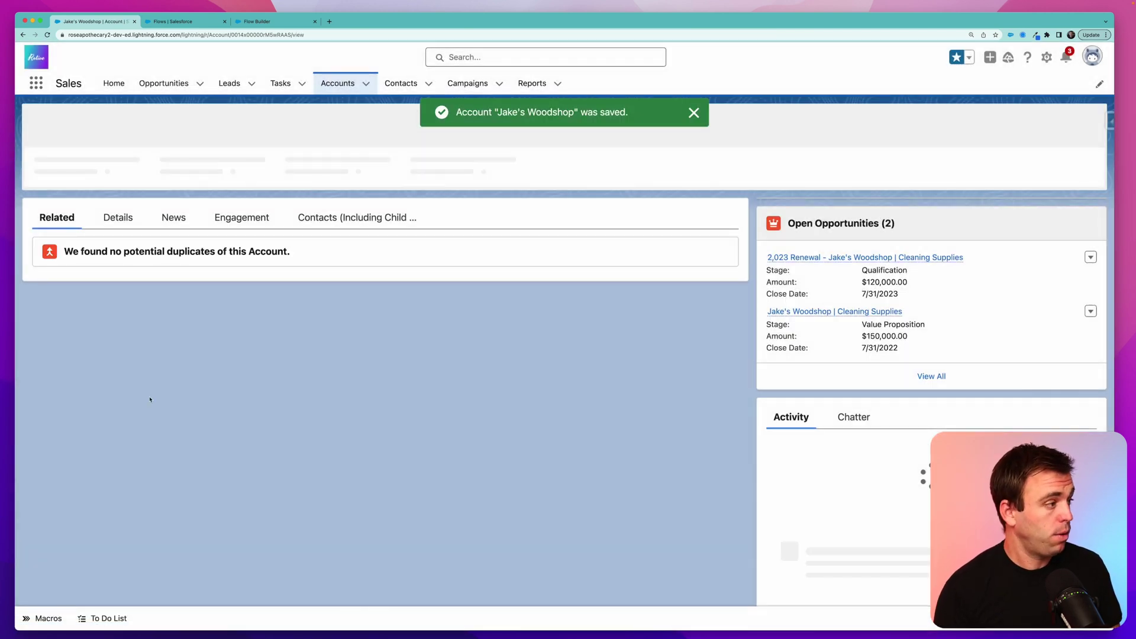
# Step: Confirm the account's Record Type Name now reads Government_Account
pyautogui.click(115, 214)
pyautogui.scroll(-5, 163, 386)
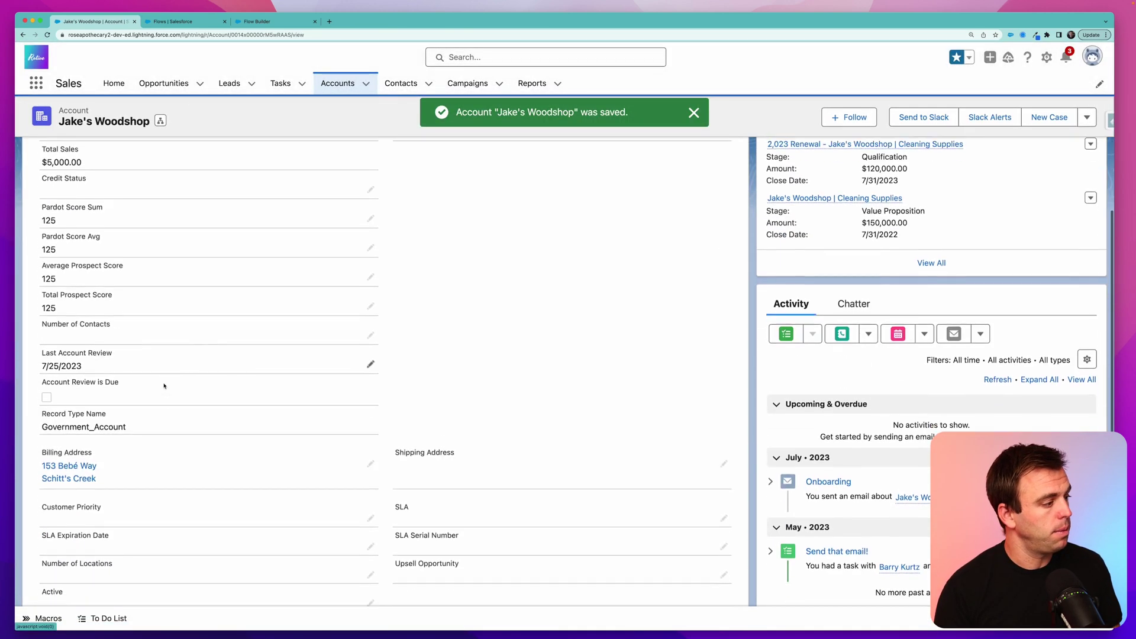
pyautogui.scroll(-1, 164, 386)
pyautogui.doubleClick(84, 391)
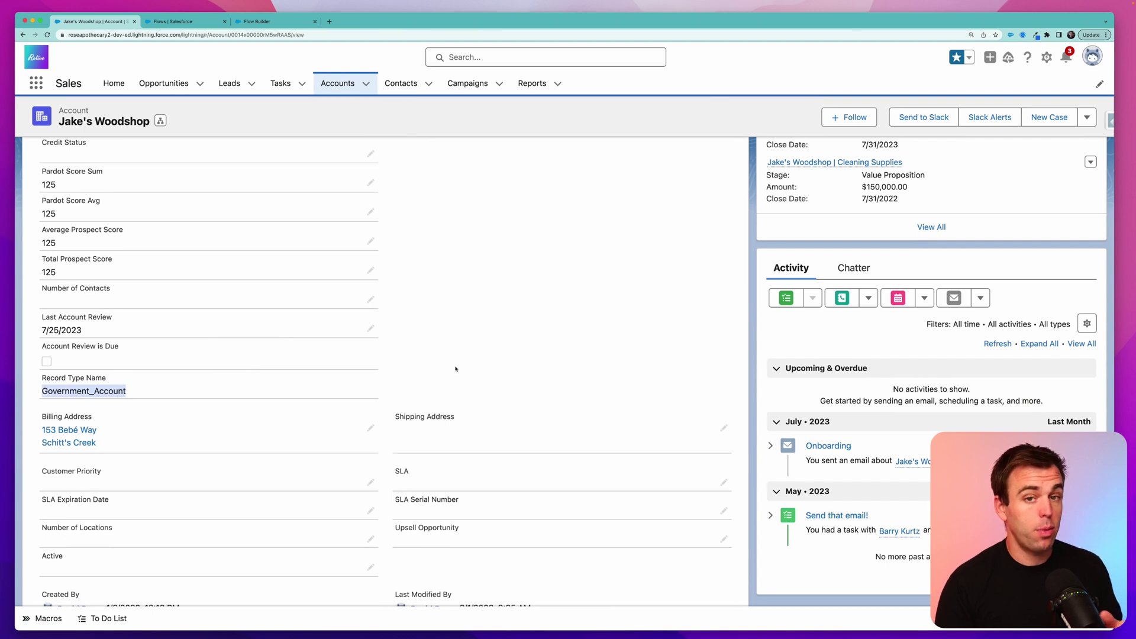
pyautogui.click(256, 21)
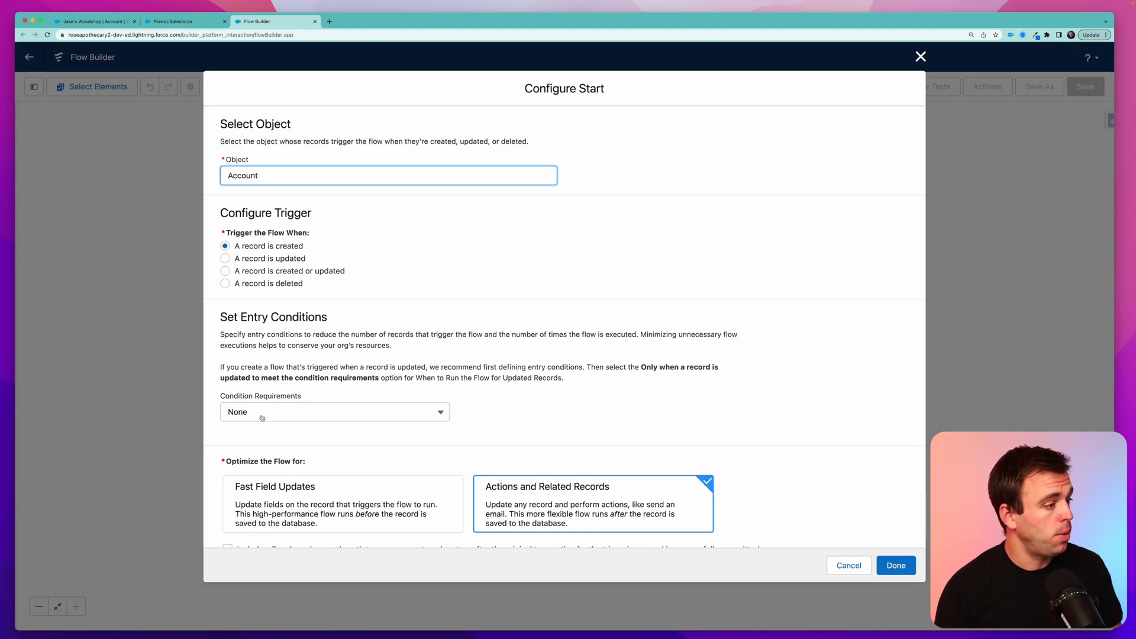
# Step: Require all conditions (AND) and use rpm1__Record_Type_Name__c as the entry condition field
pyautogui.click(263, 414)
pyautogui.click(262, 450)
pyautogui.click(284, 459)
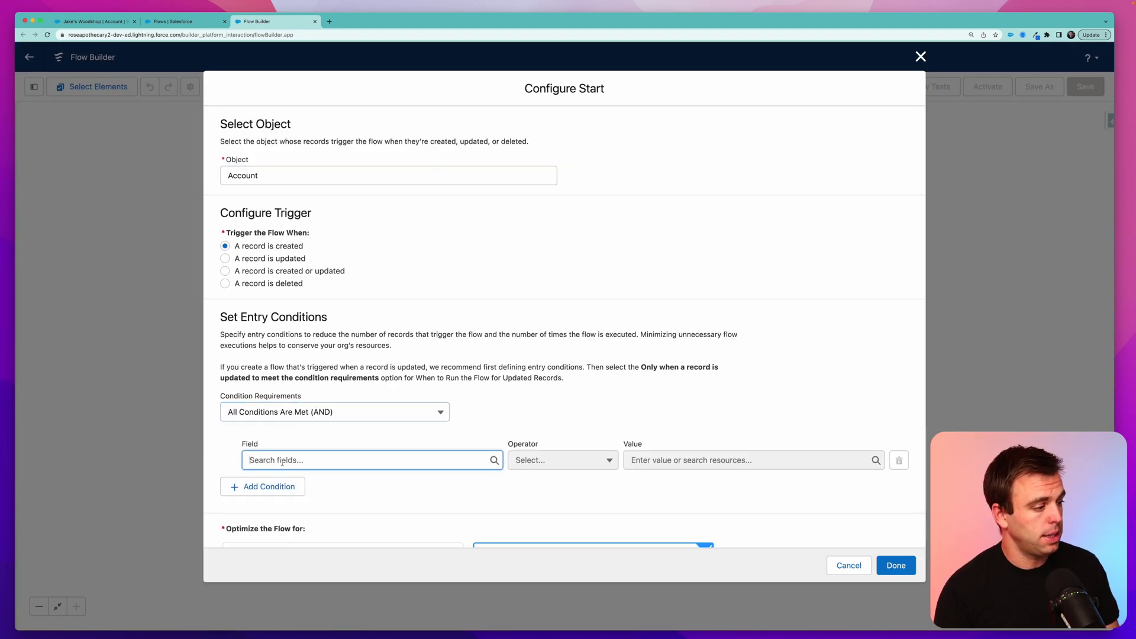
pyautogui.write('record')
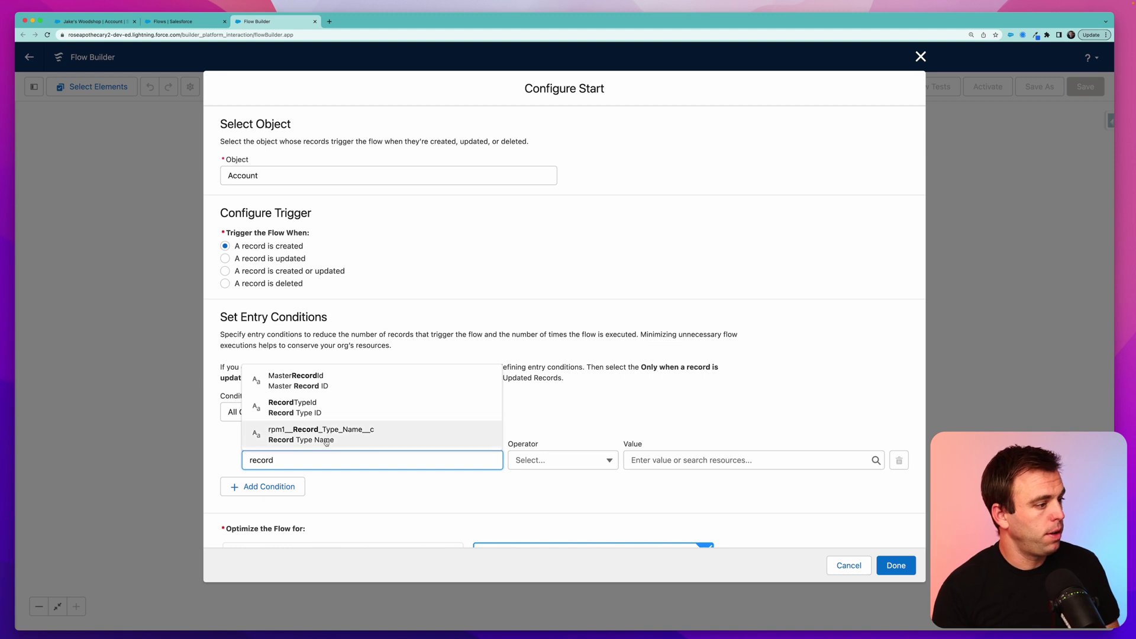
pyautogui.click(316, 436)
# Step: Set the condition value to Business_Account and save the start configuration
pyautogui.press('Tab')
pyautogui.press('Tab')
pyautogui.write('Comp')
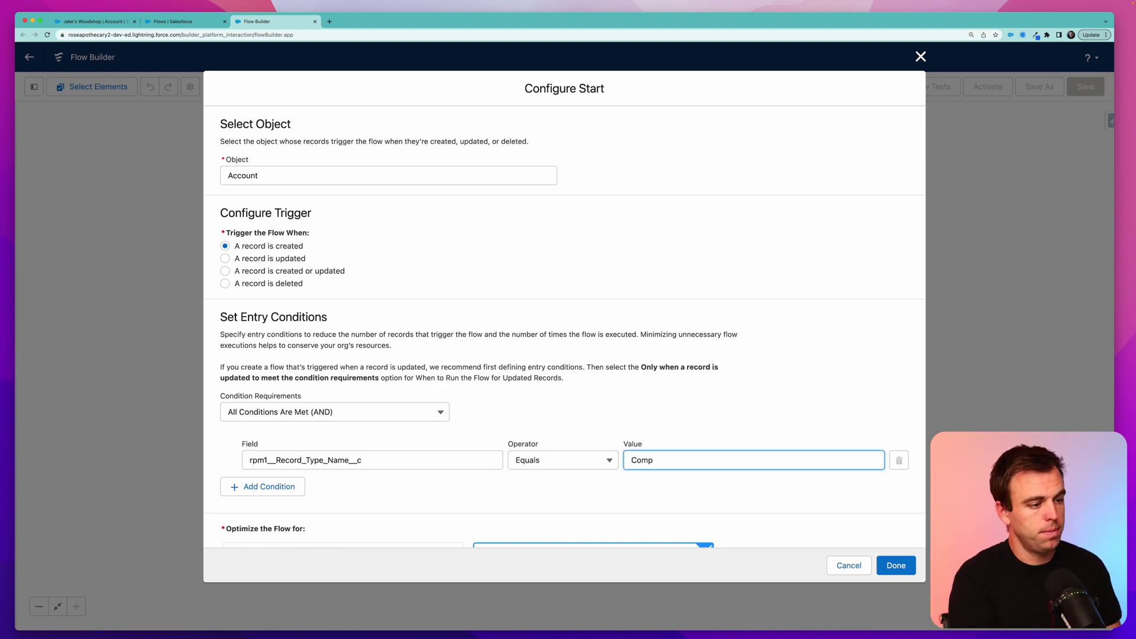
pyautogui.press('BackSpace')
pyautogui.press('BackSpace')
pyautogui.press('BackSpace')
pyautogui.press('BackSpace')
pyautogui.write('Bu')
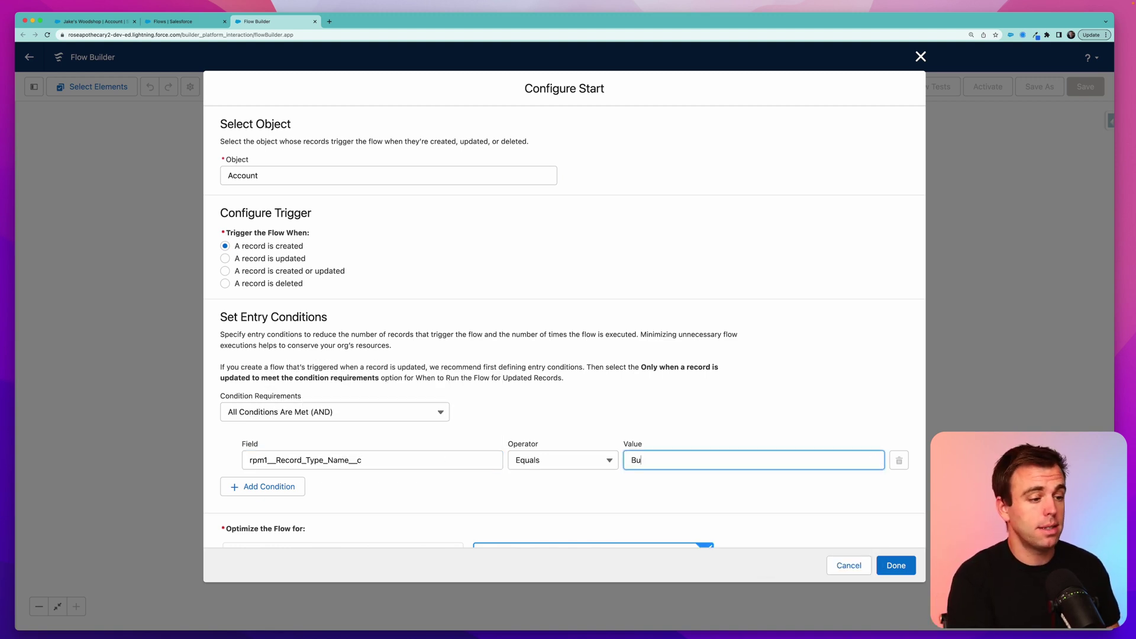
pyautogui.write('siness_accou')
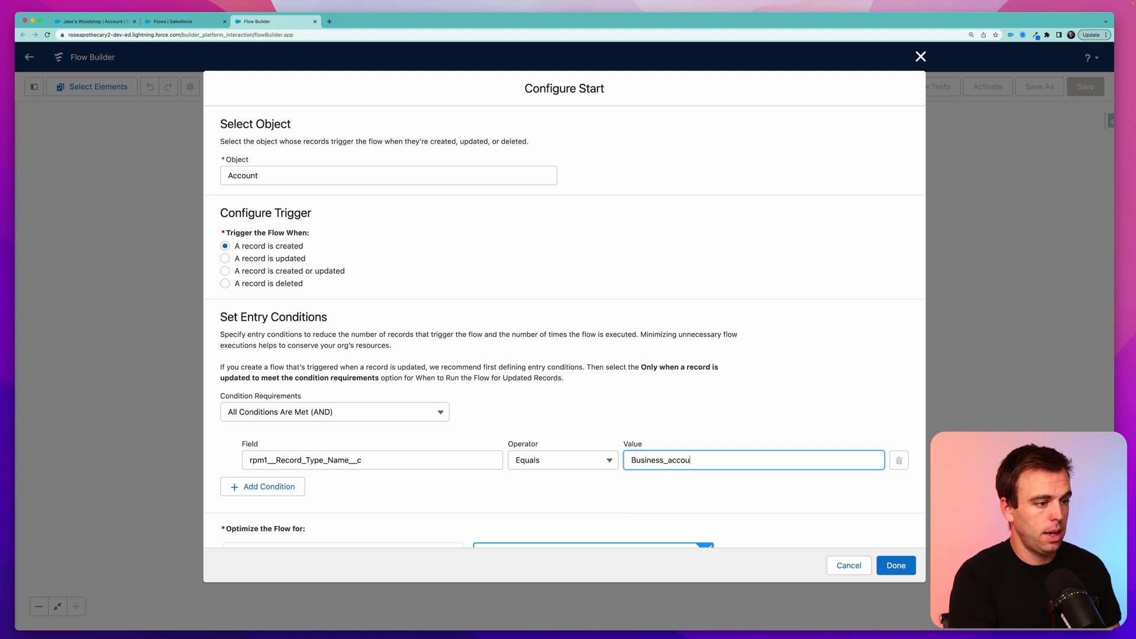
pyautogui.press('BackSpace')
pyautogui.press('BackSpace')
pyautogui.press('BackSpace')
pyautogui.press('BackSpace')
pyautogui.write('Accou')
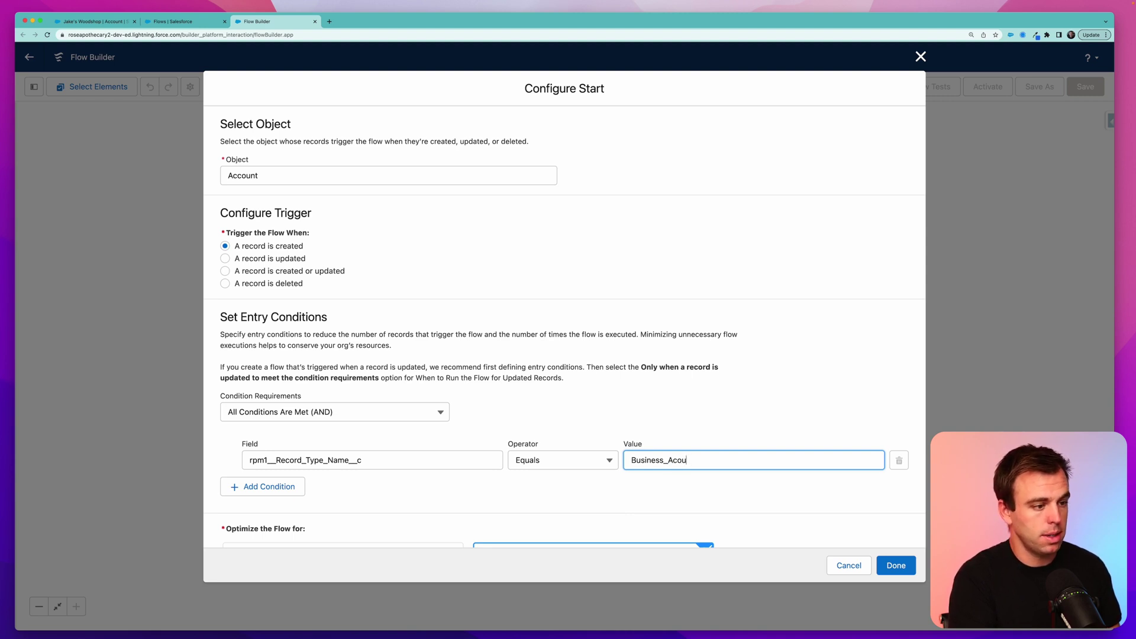
pyautogui.write('nt')
pyautogui.click(805, 472)
pyautogui.scroll(-1, 805, 471)
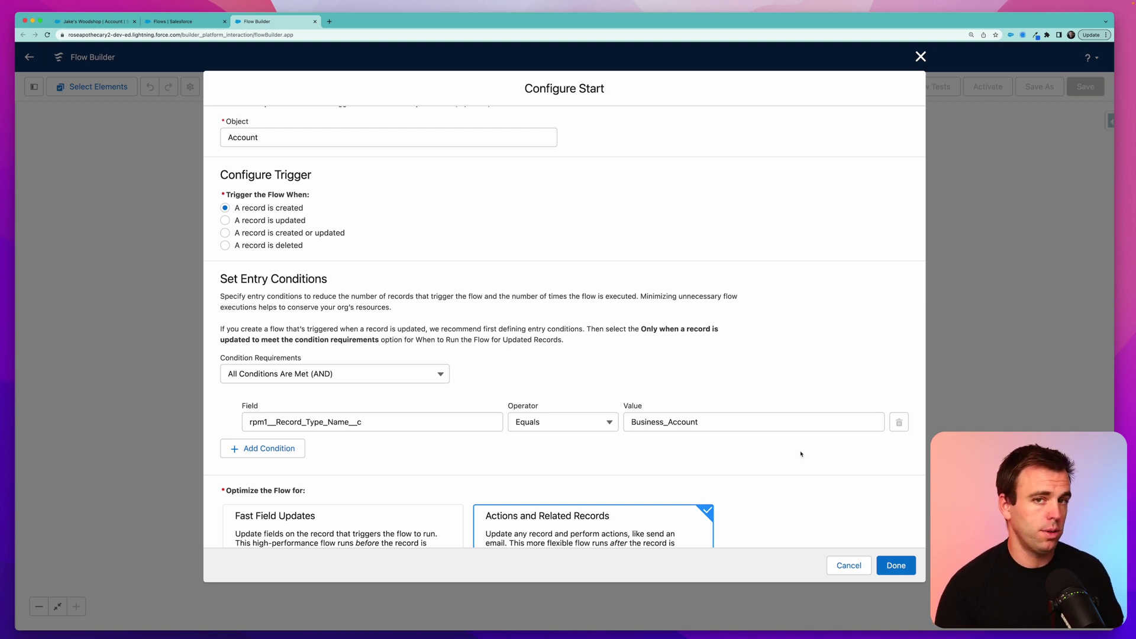
pyautogui.click(894, 565)
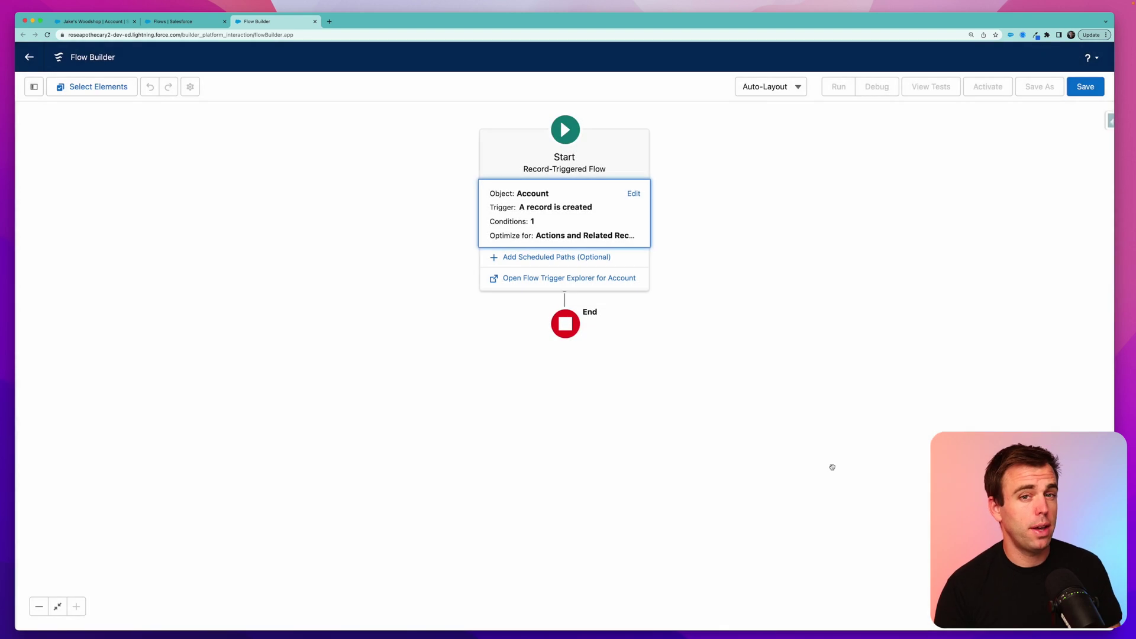
pyautogui.click(635, 195)
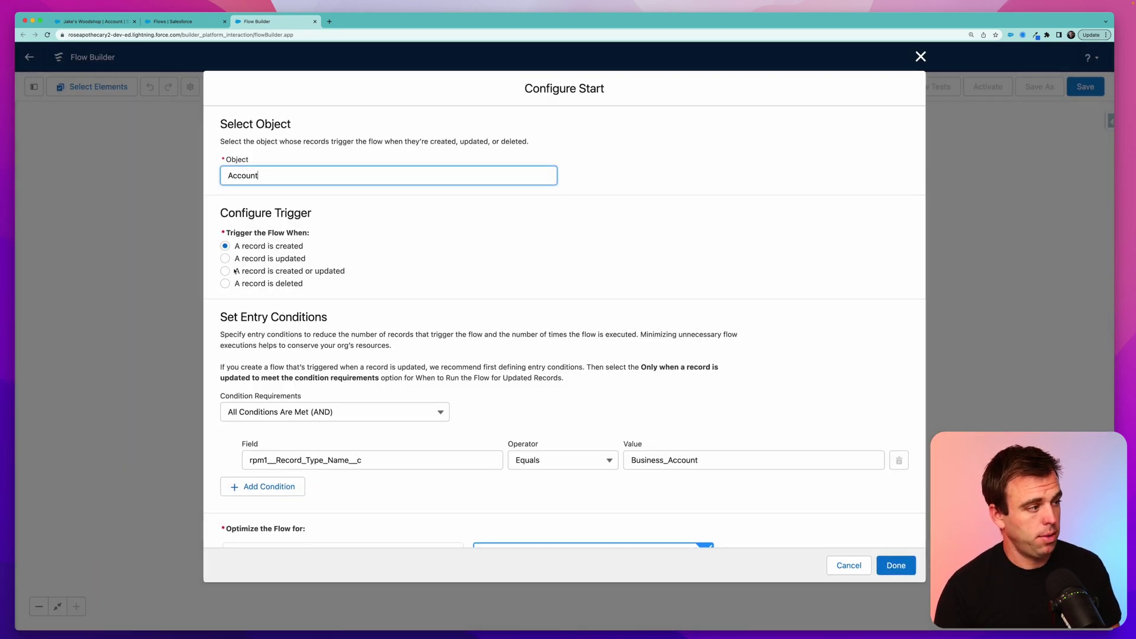
pyautogui.click(317, 416)
pyautogui.click(318, 434)
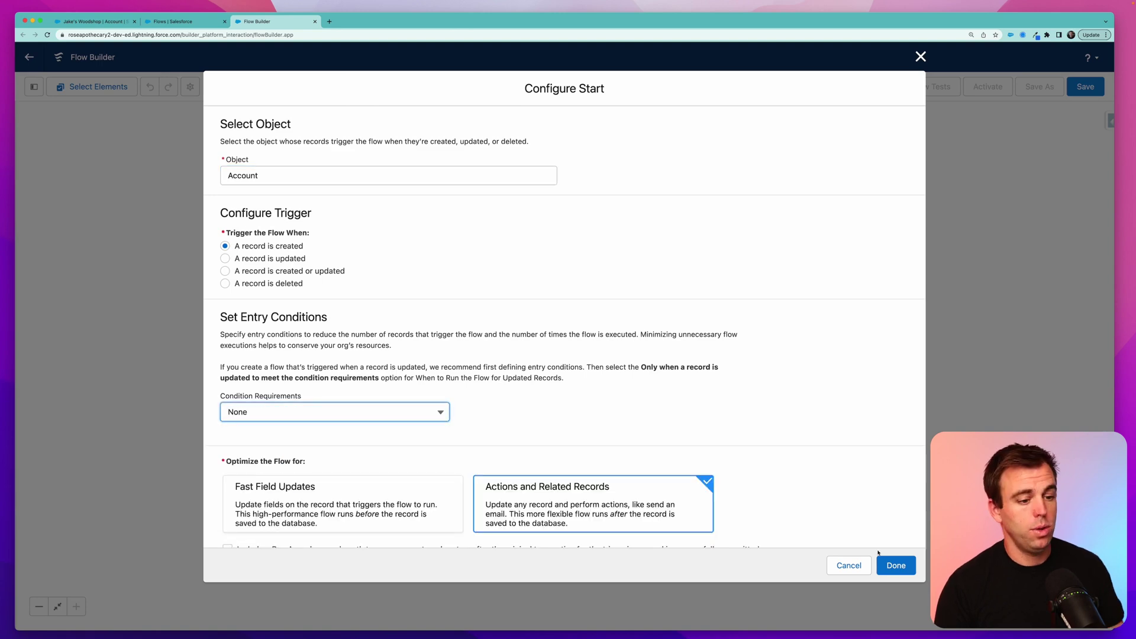
pyautogui.click(897, 566)
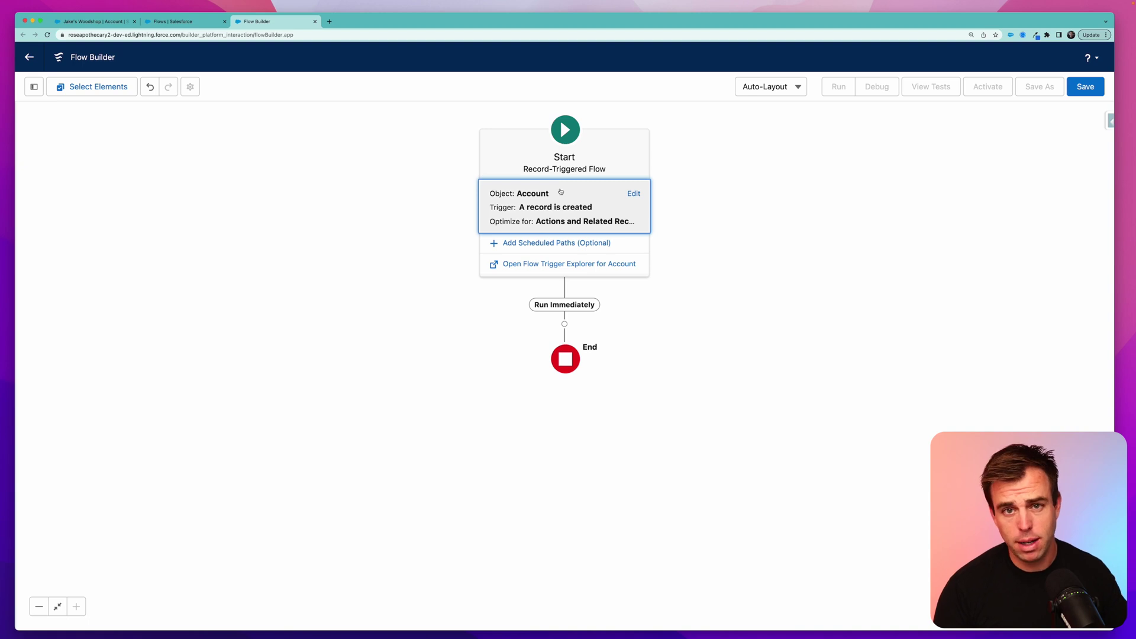
pyautogui.click(588, 433)
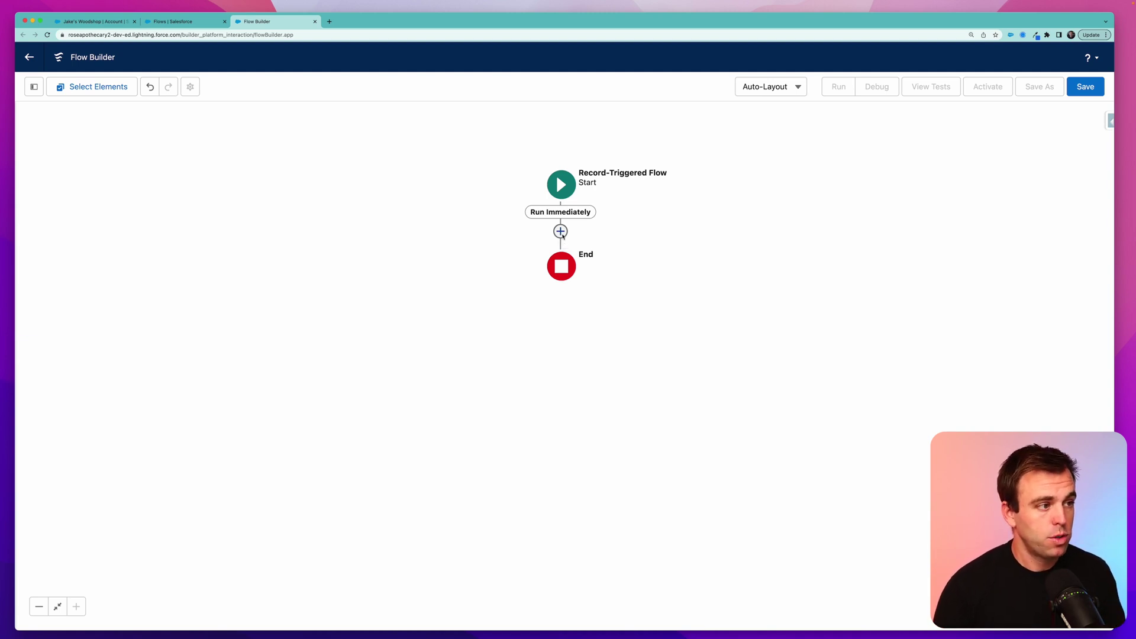
# Step: Open the Add Element menu on the Run Immediately path after Start
pyautogui.click(561, 232)
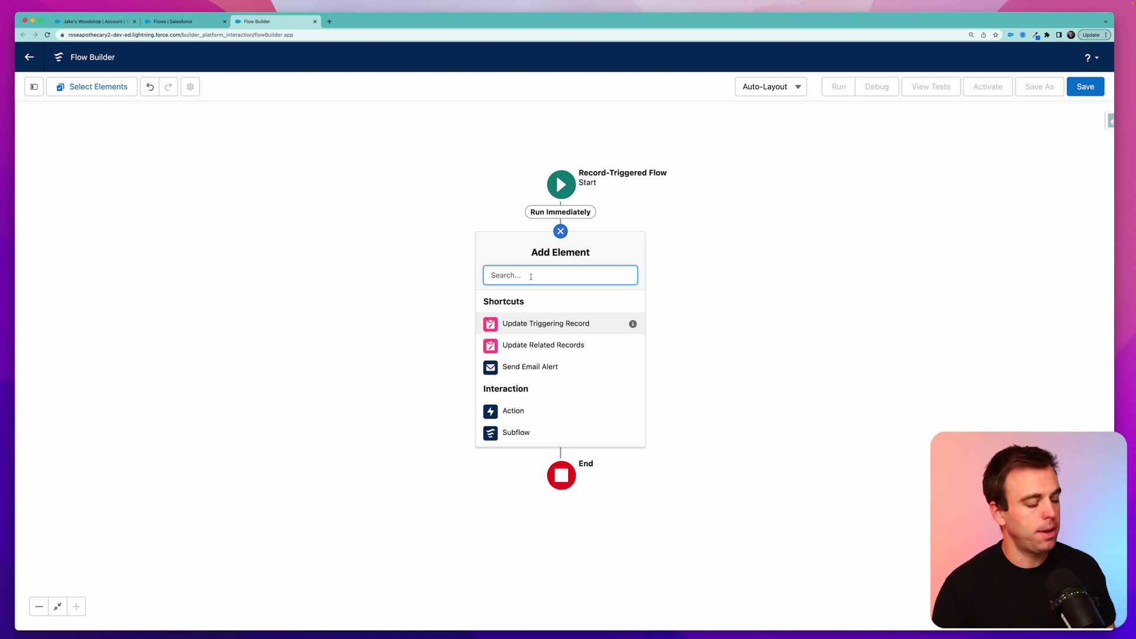
# Step: Add a Decision element labelled 'Record Type Name'
pyautogui.write('deci')
pyautogui.click(527, 298)
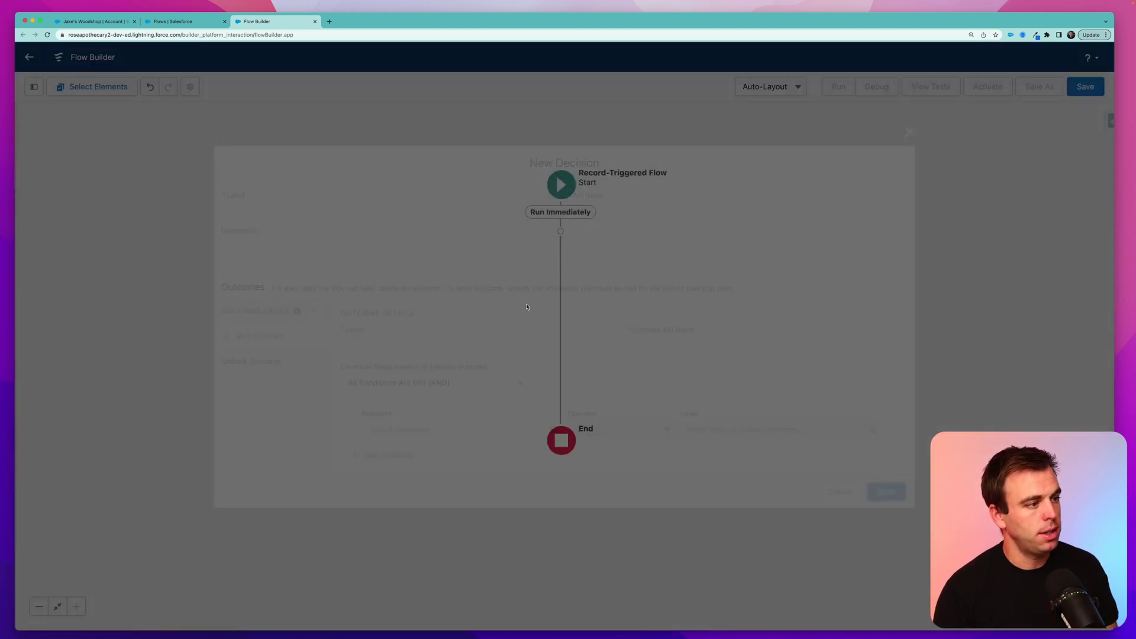
pyautogui.write('R')
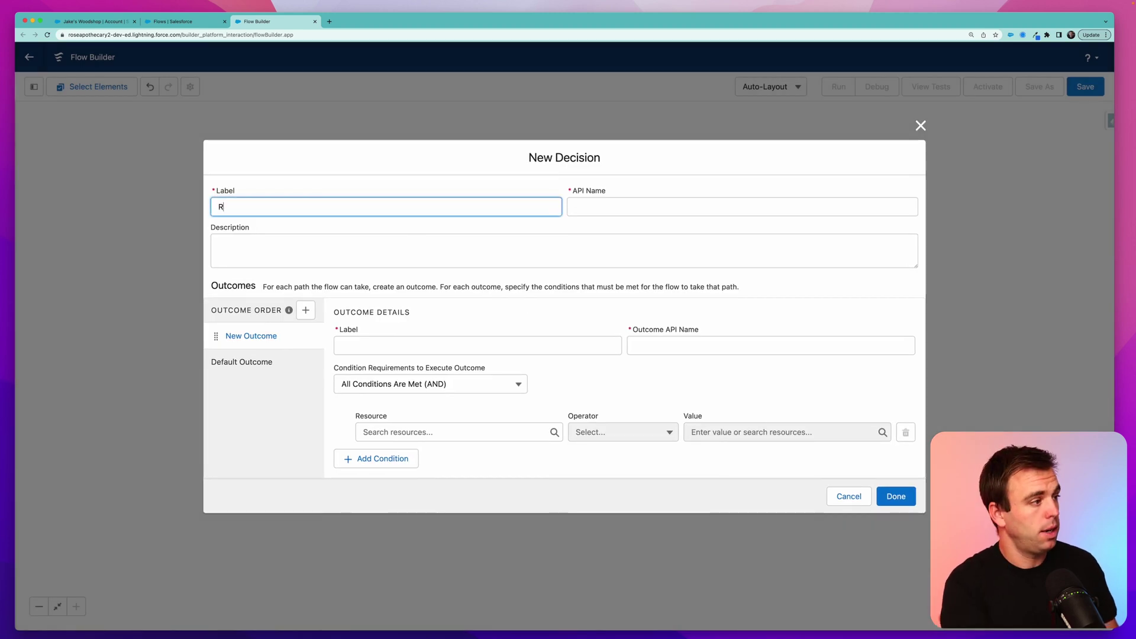
pyautogui.write('ecord Type Name')
pyautogui.click(292, 418)
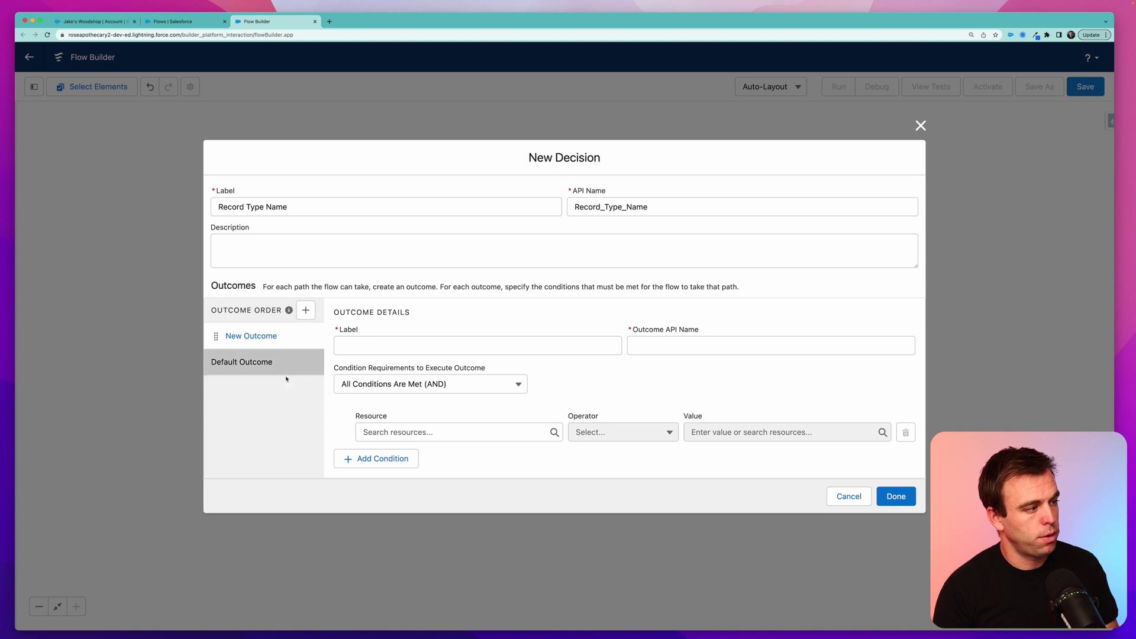
# Step: Create outcome 'Business Account' where $Record.RecordType.DeveloperName equals Business_Account
pyautogui.click(405, 431)
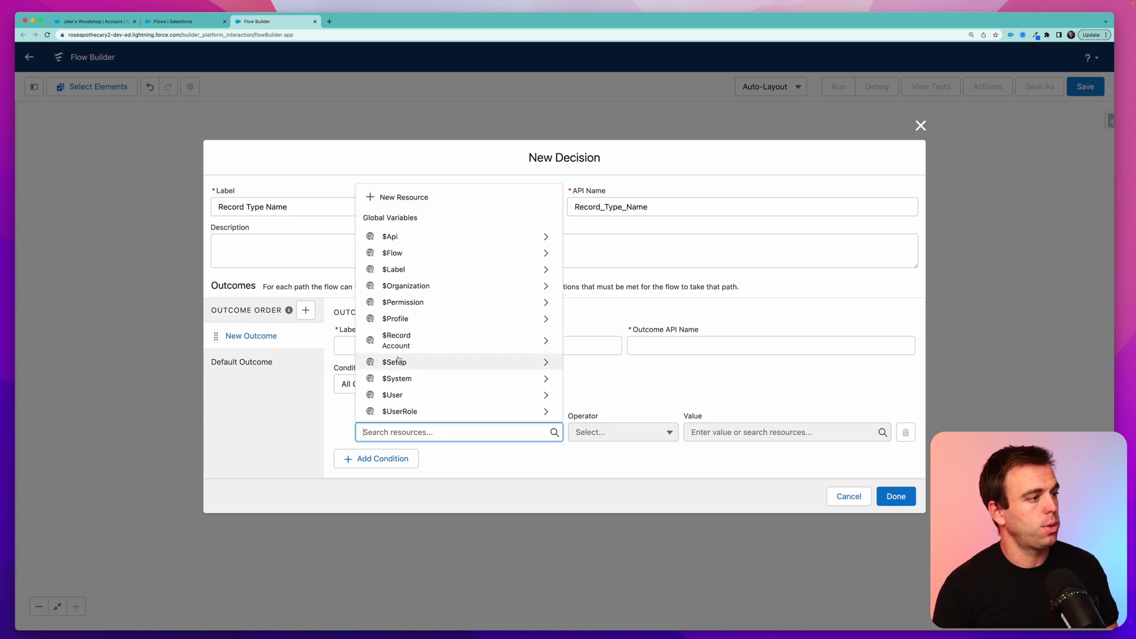
pyautogui.click(458, 340)
pyautogui.scroll(-2, 458, 340)
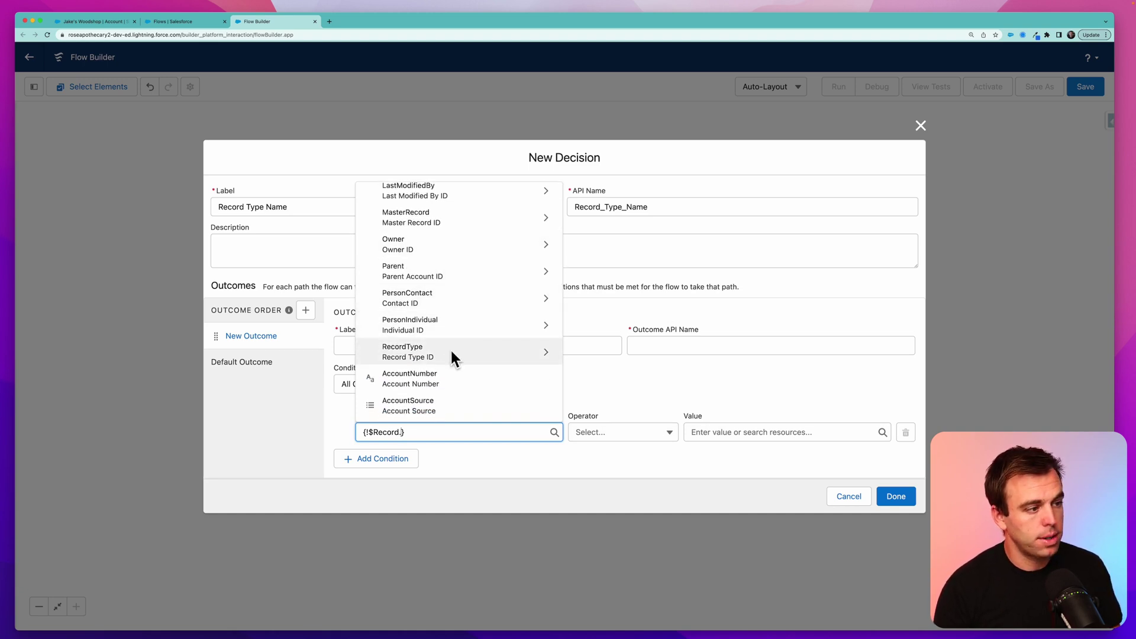
pyautogui.click(507, 355)
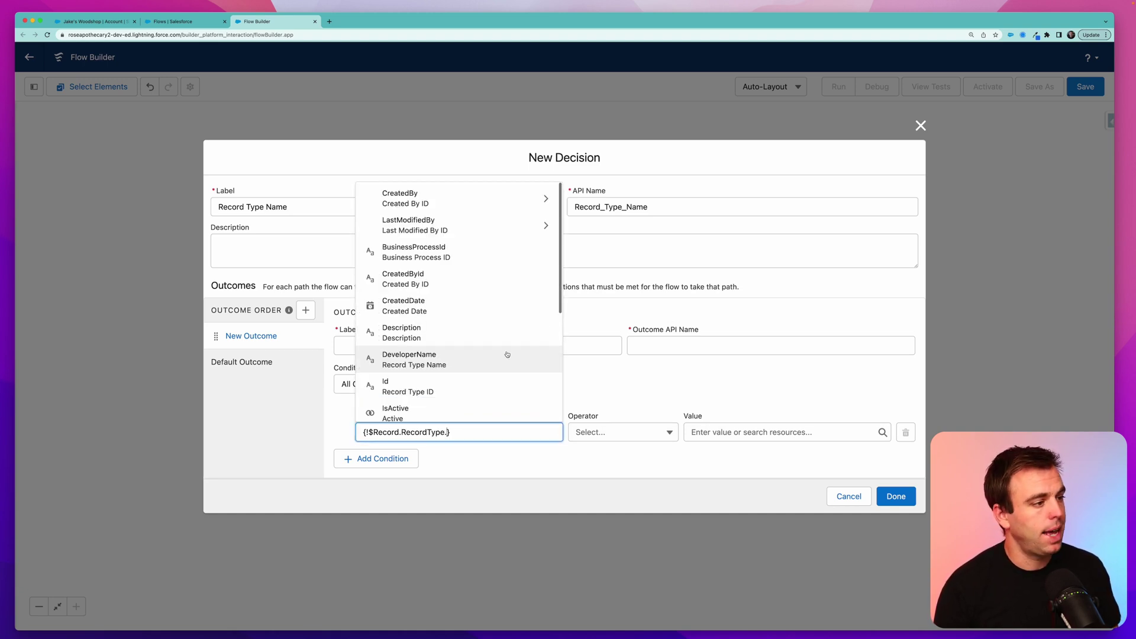
pyautogui.click(507, 354)
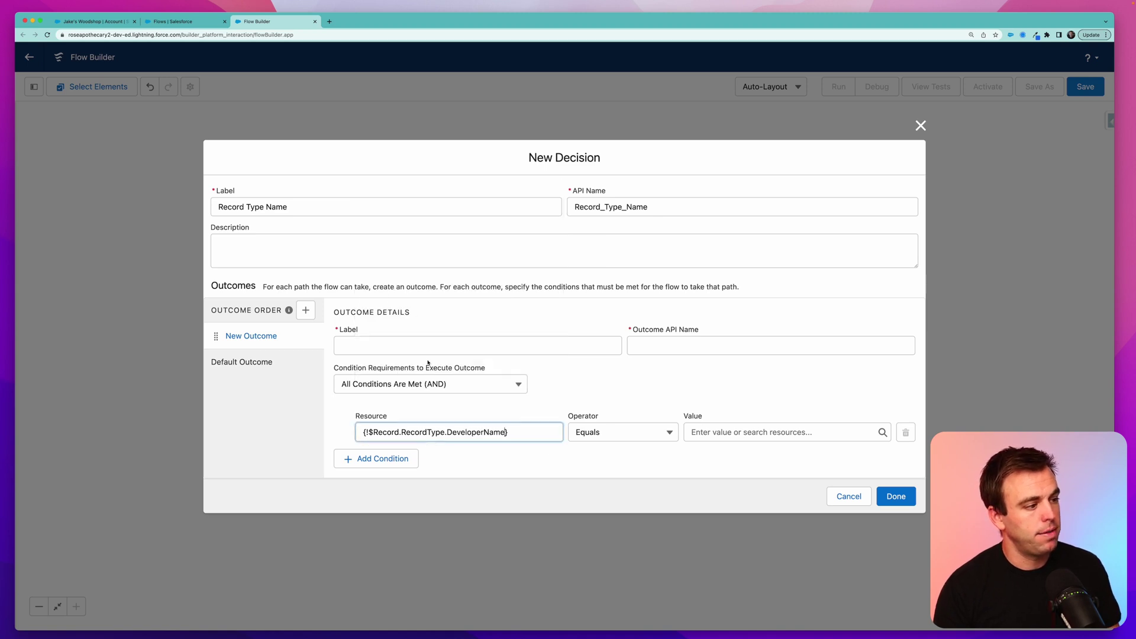
pyautogui.click(747, 426)
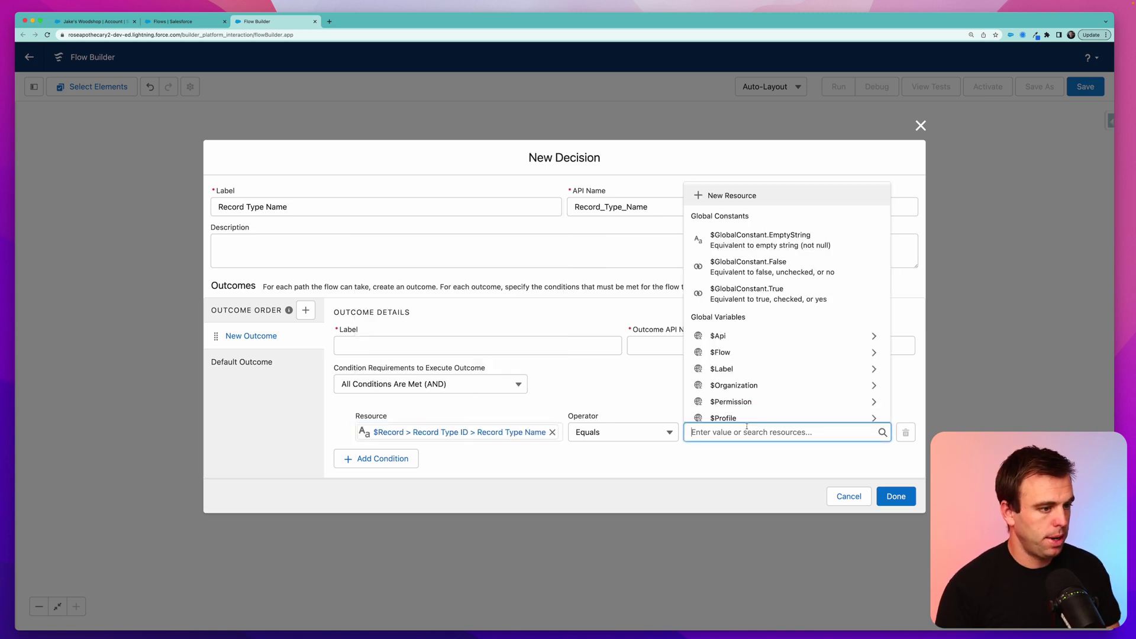
pyautogui.write('Busines')
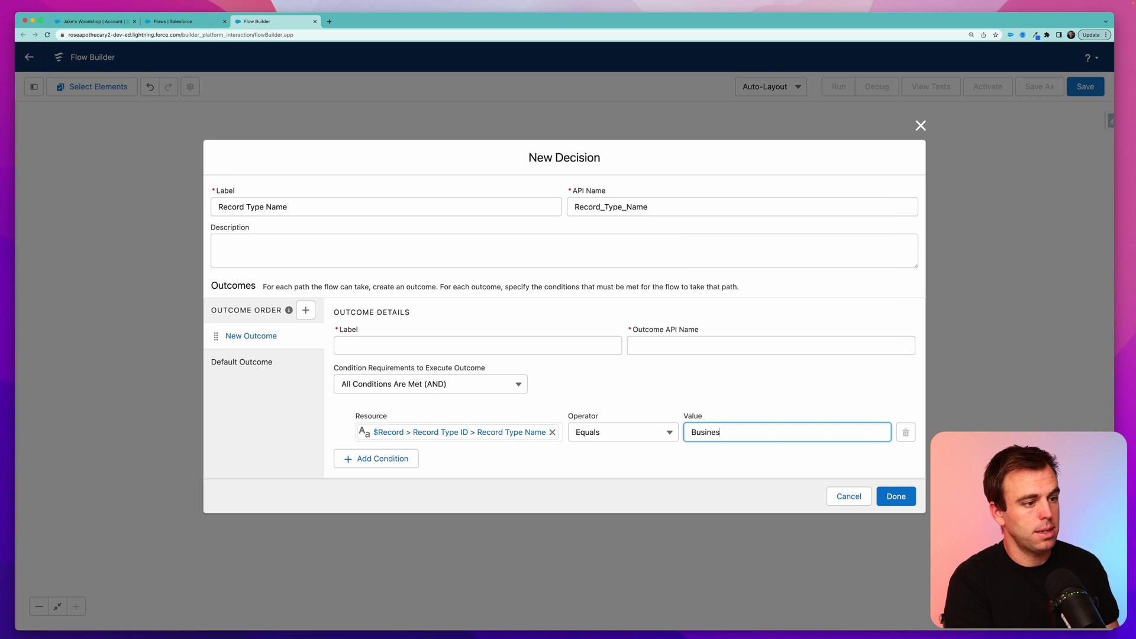
pyautogui.write('s_Account')
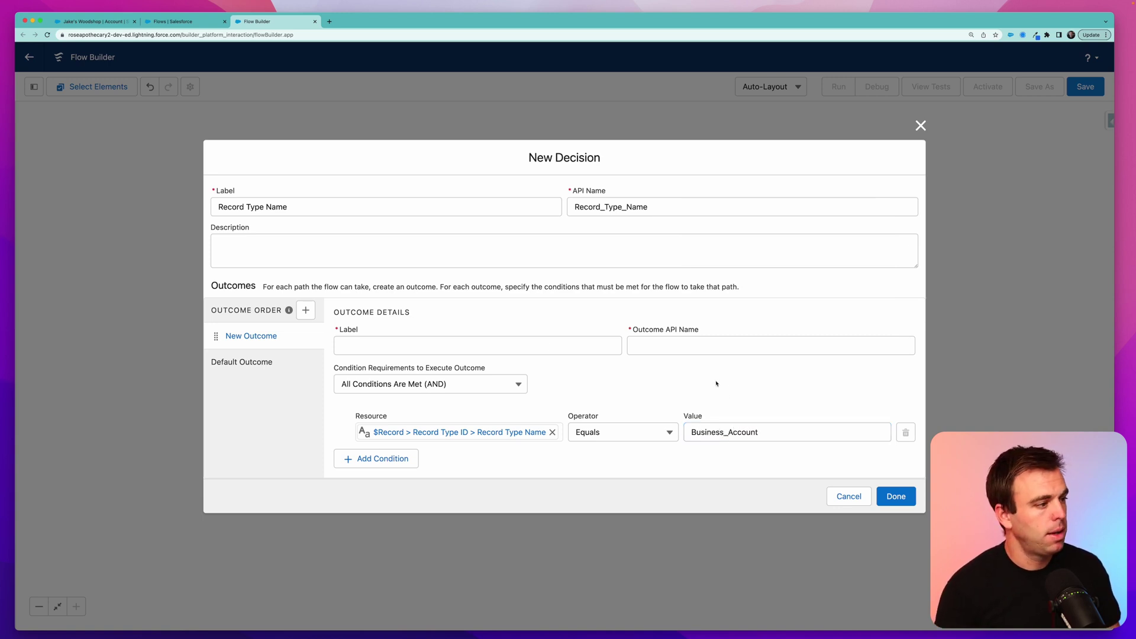
pyautogui.click(440, 343)
pyautogui.write('Business Account')
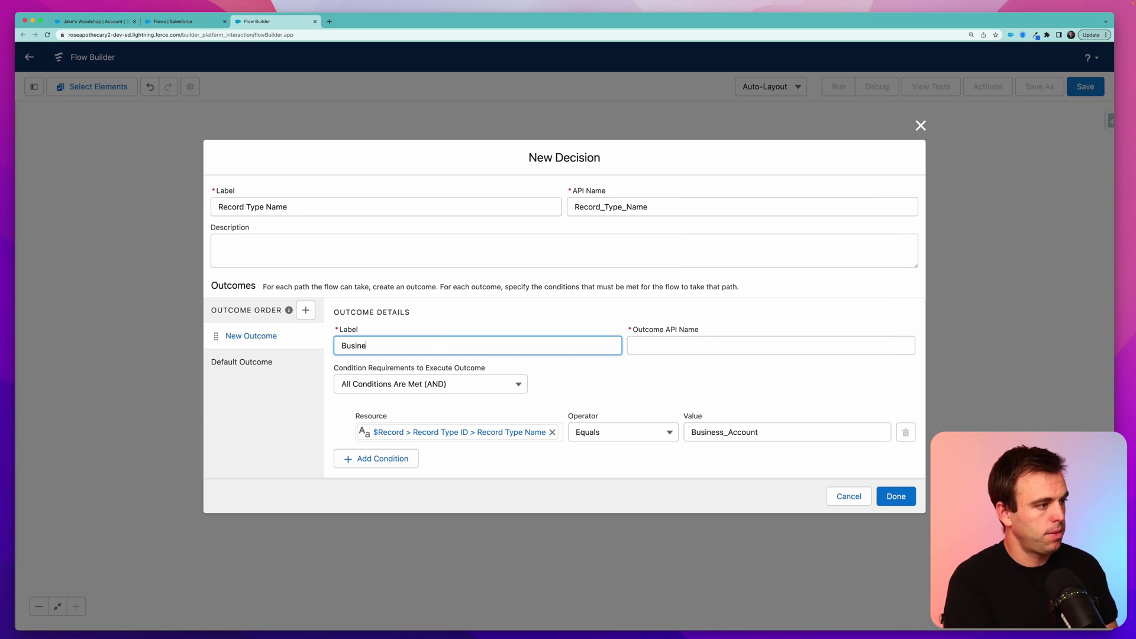
# Step: Add a 'Government Account' outcome matching Government_Account, review the default outcome, and finish the decision
pyautogui.click(315, 314)
pyautogui.write('Gove')
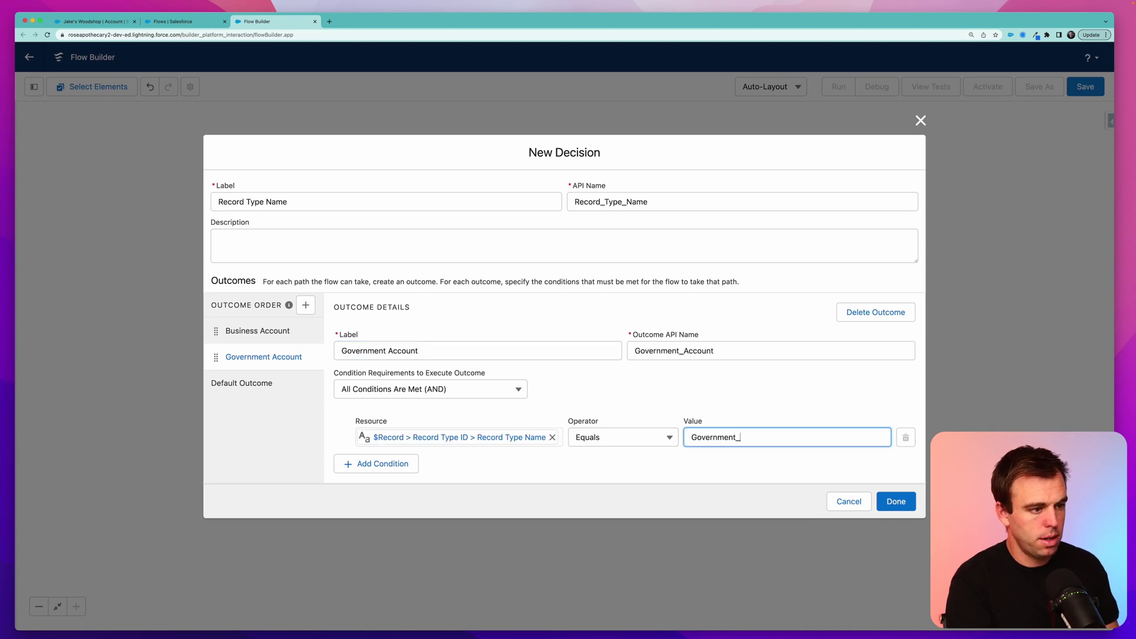
pyautogui.write('Accoun')
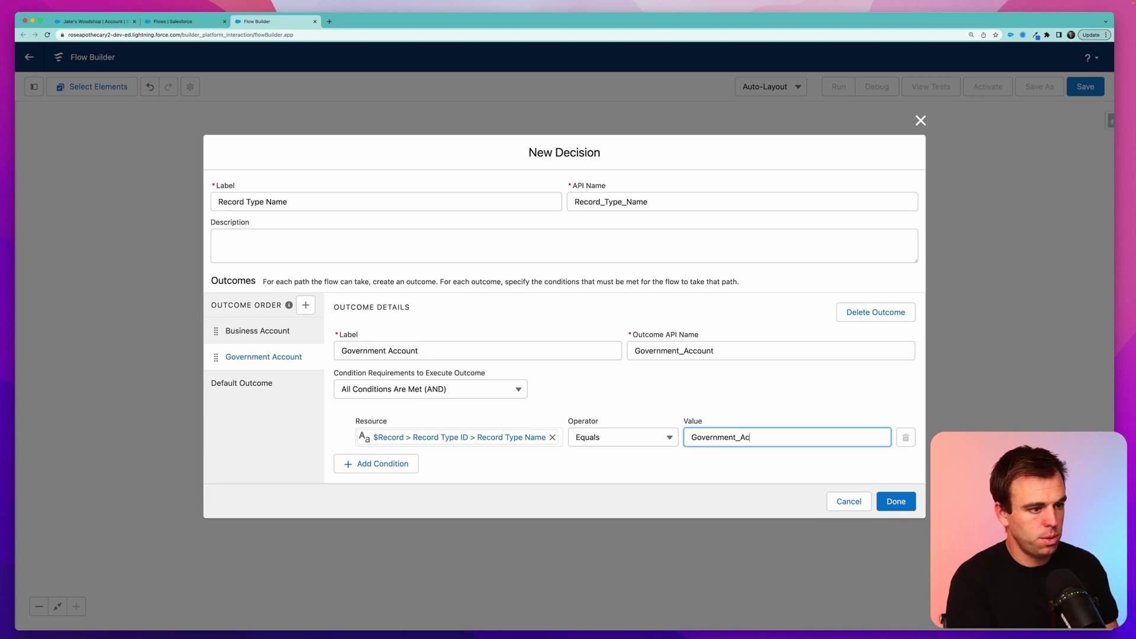
pyautogui.write('t')
pyautogui.click(711, 403)
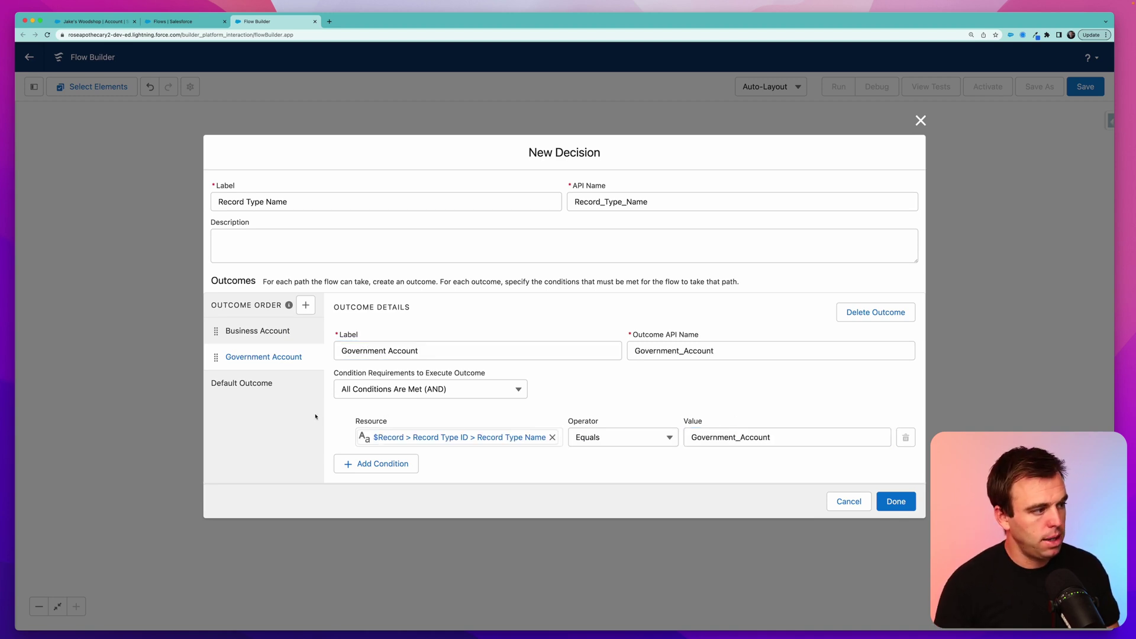
pyautogui.click(296, 389)
pyautogui.click(895, 501)
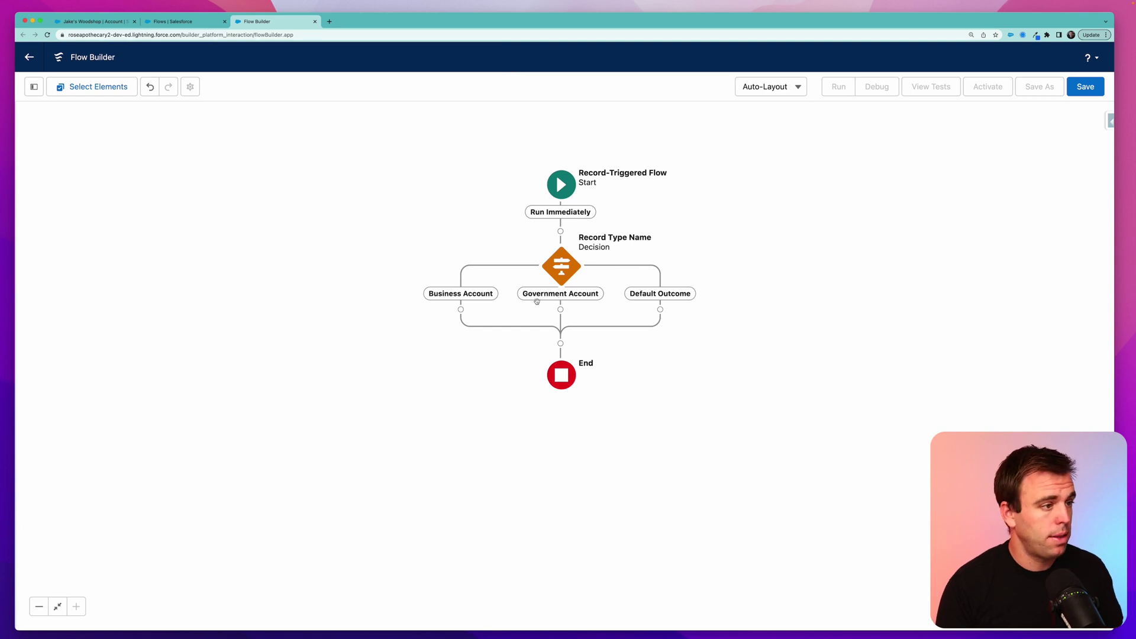
# Step: Add an End element under both the Government Account and Default Outcome branches
pyautogui.click(560, 309)
pyautogui.scroll(-10, 556, 439)
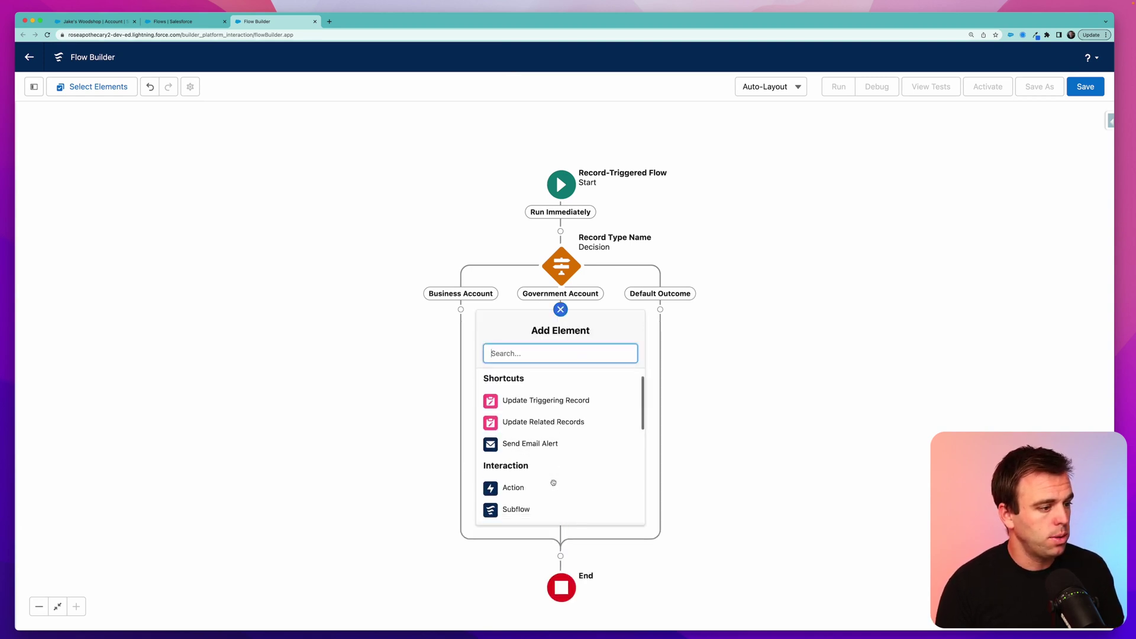
pyautogui.click(551, 412)
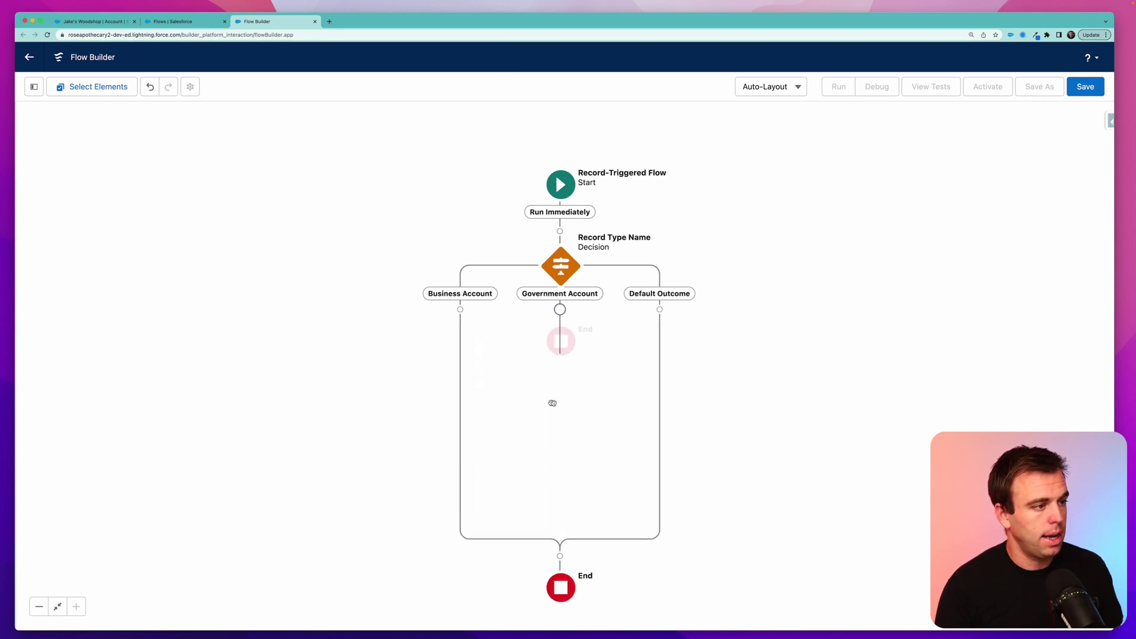
pyautogui.click(685, 309)
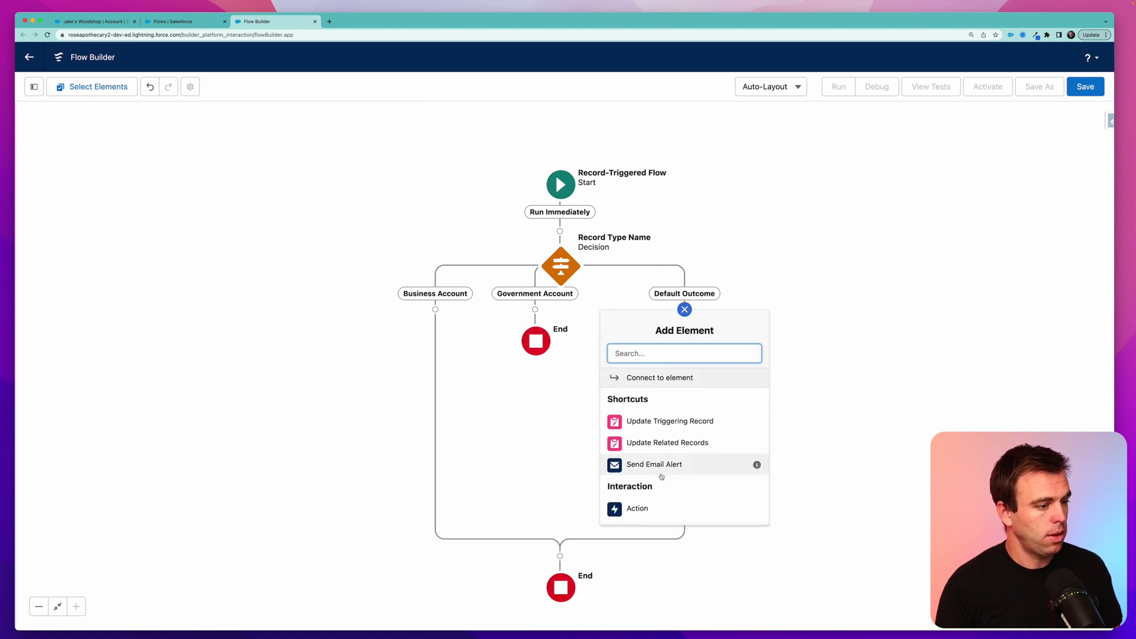
pyautogui.scroll(-10, 755, 464)
pyautogui.click(642, 401)
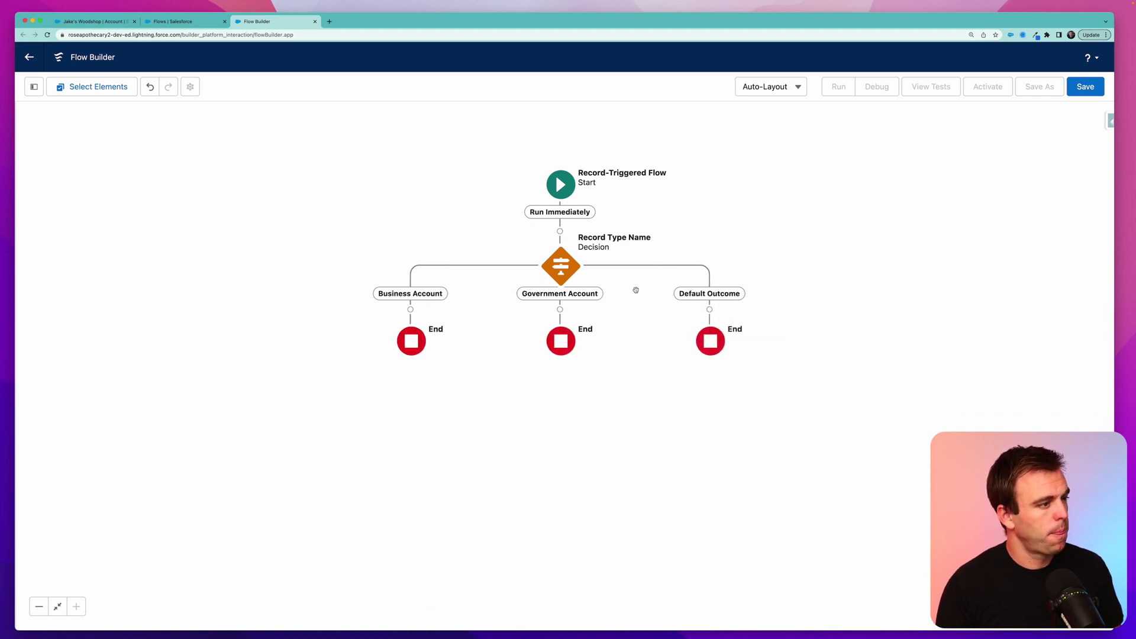